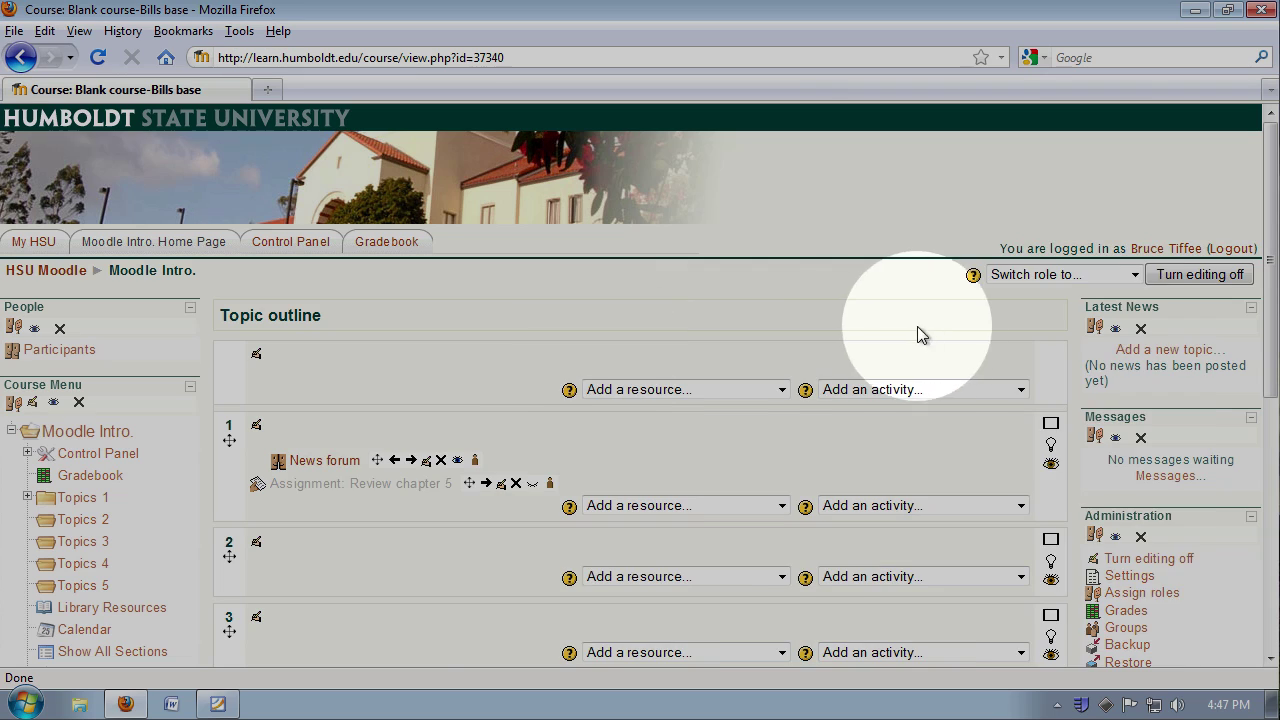
Turn off editing on the course page and open the course settings form through the Control Panel.
click(1200, 274)
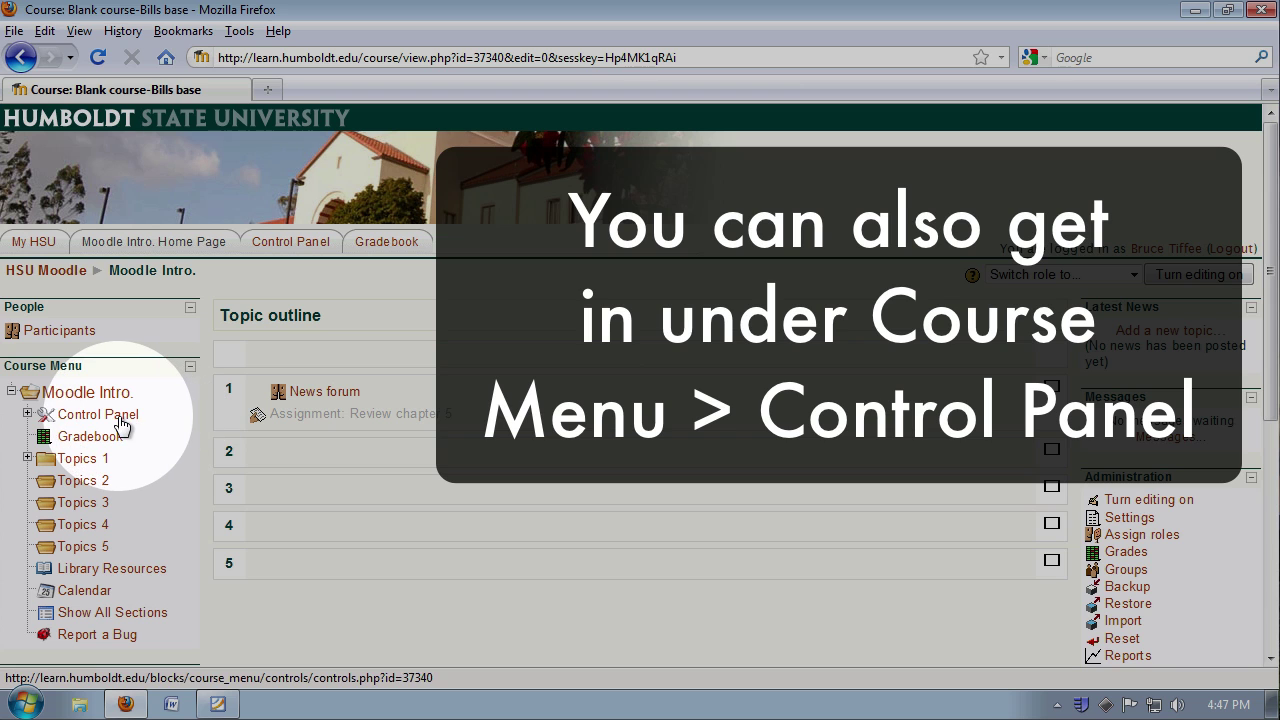
click(119, 418)
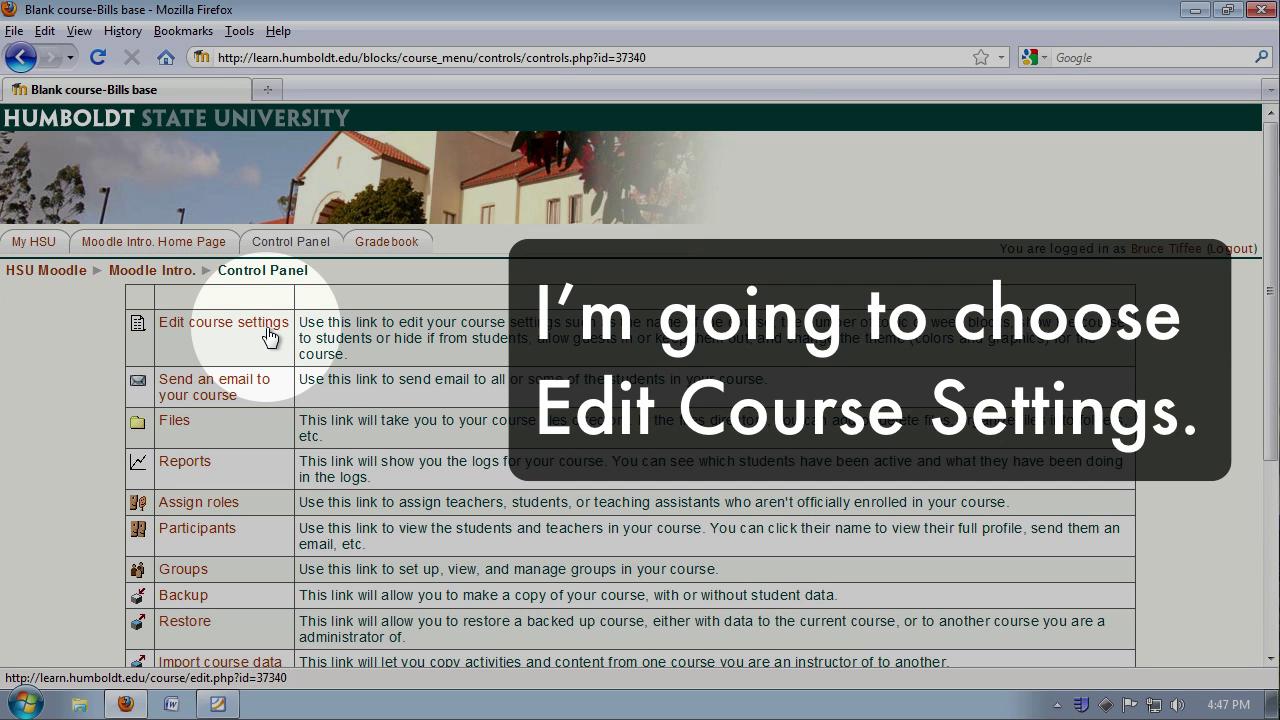
click(268, 336)
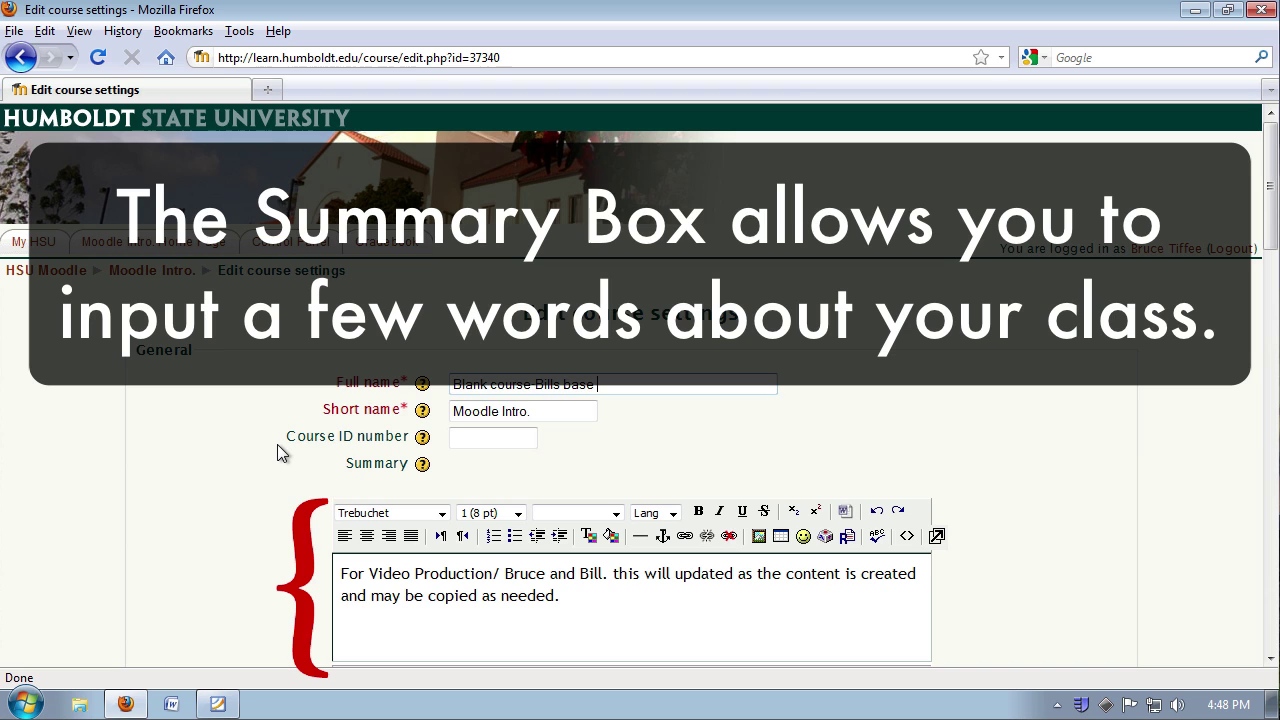
Set the number of weeks/topics to 8 and save the course settings.
scroll(278, 452, down, 2)
scroll(278, 452, down, 2)
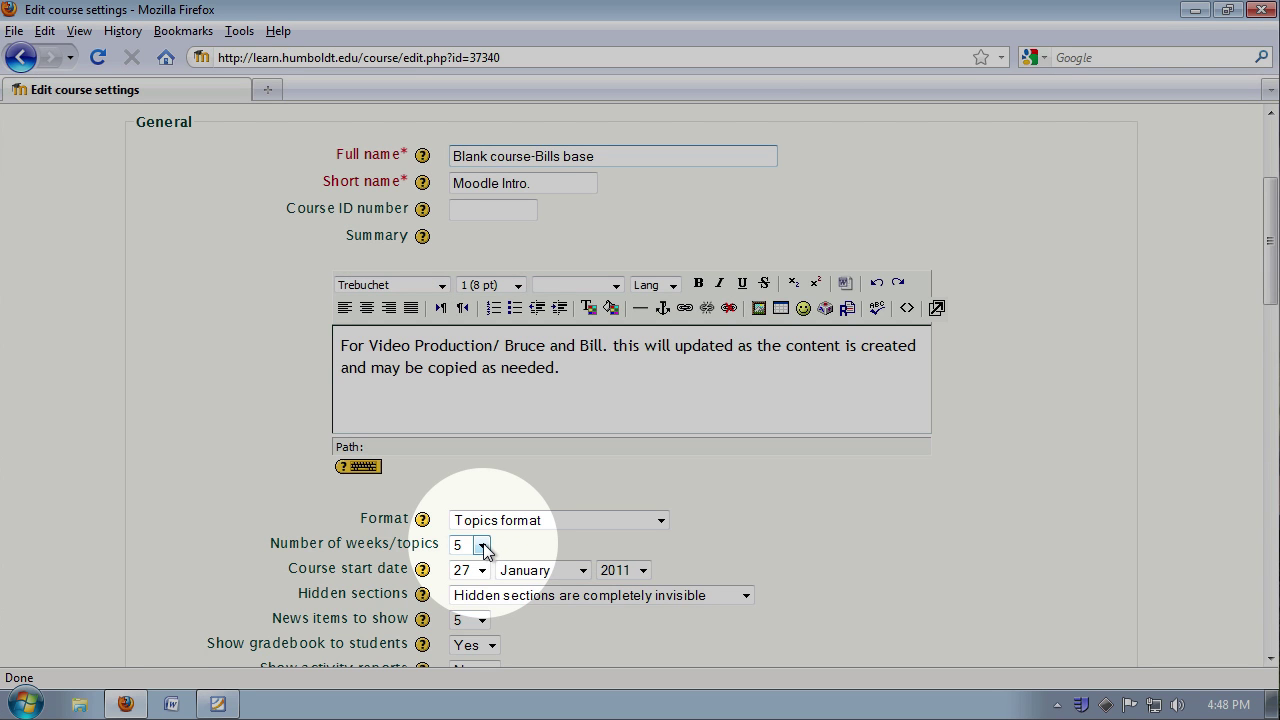
click(483, 547)
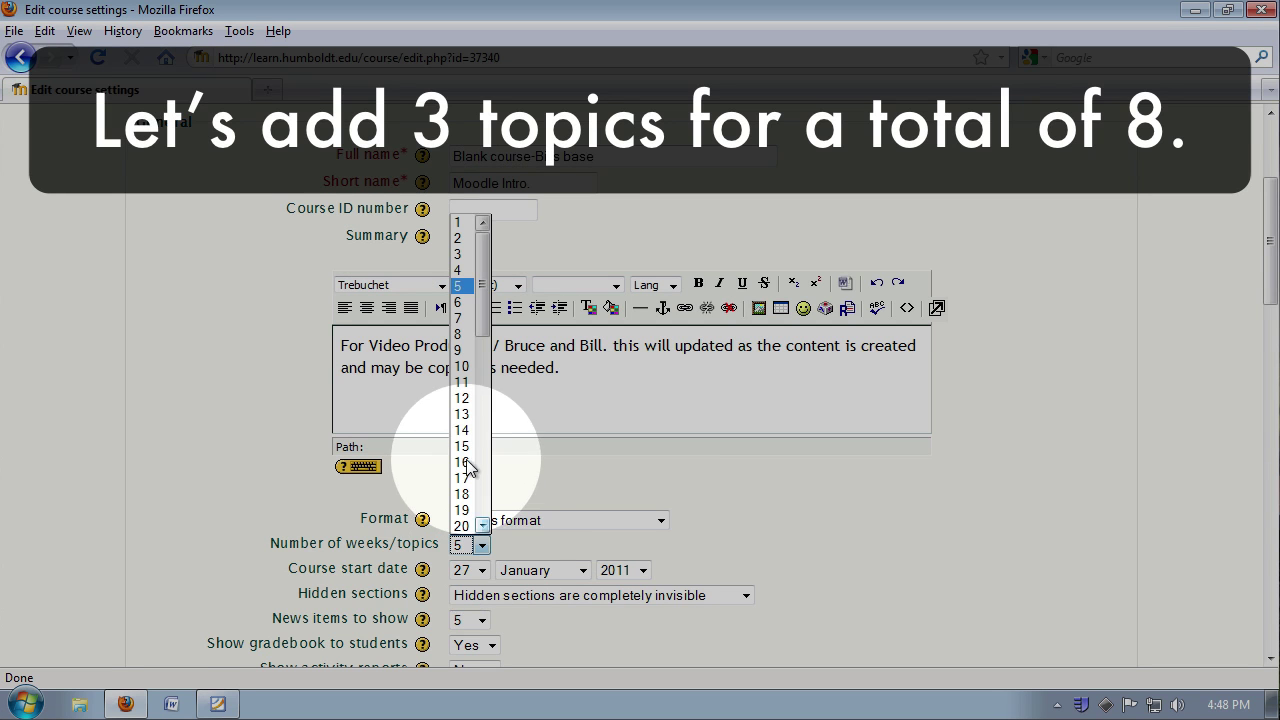
click(466, 335)
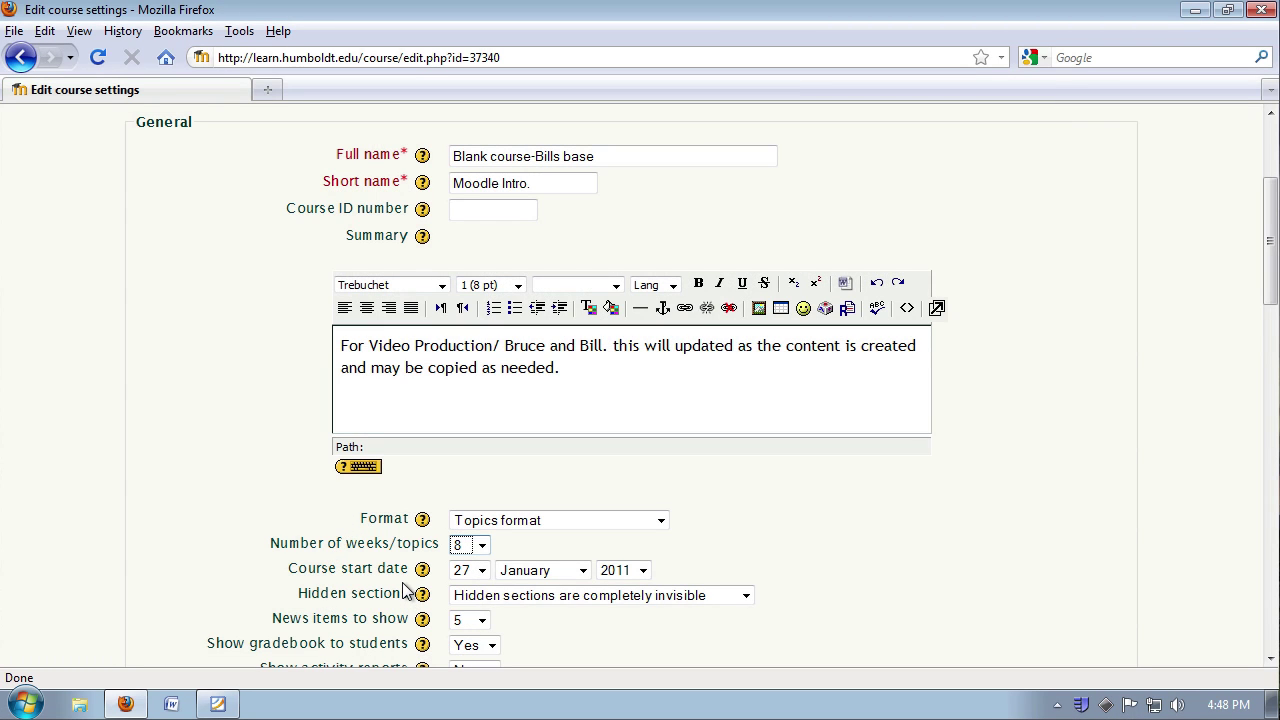
scroll(405, 590, down, 17)
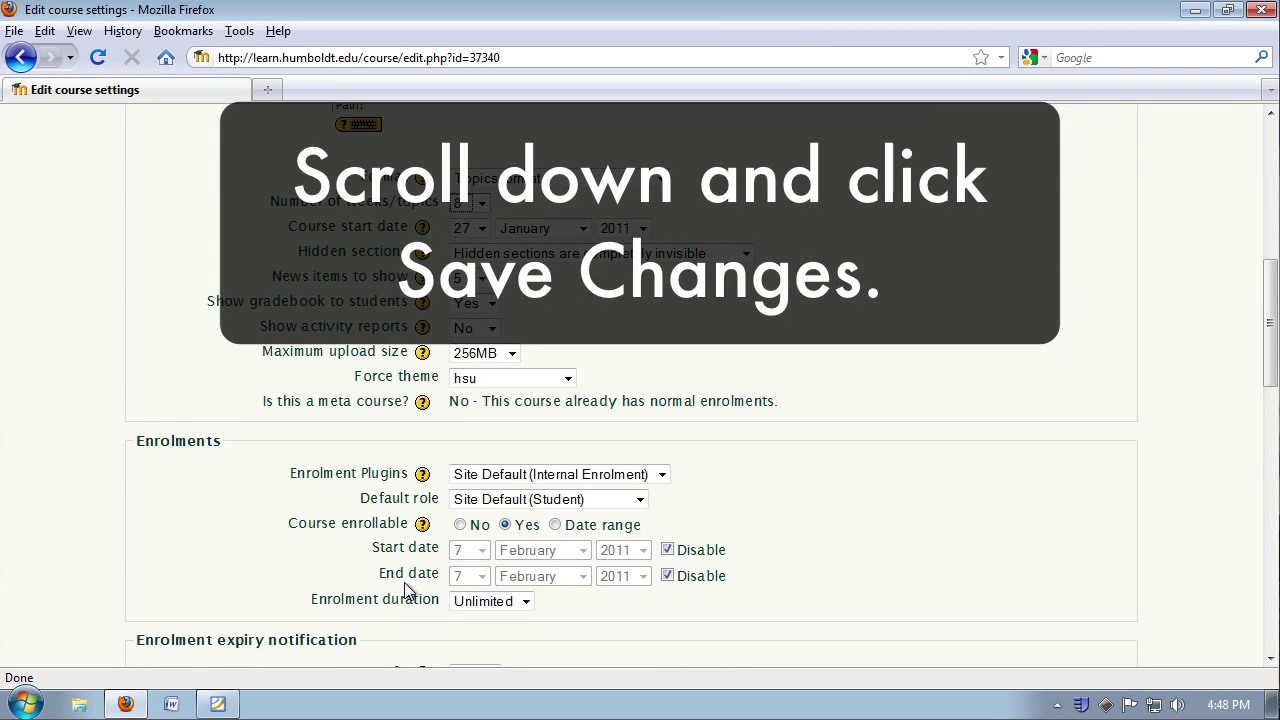
scroll(420, 593, down, 5)
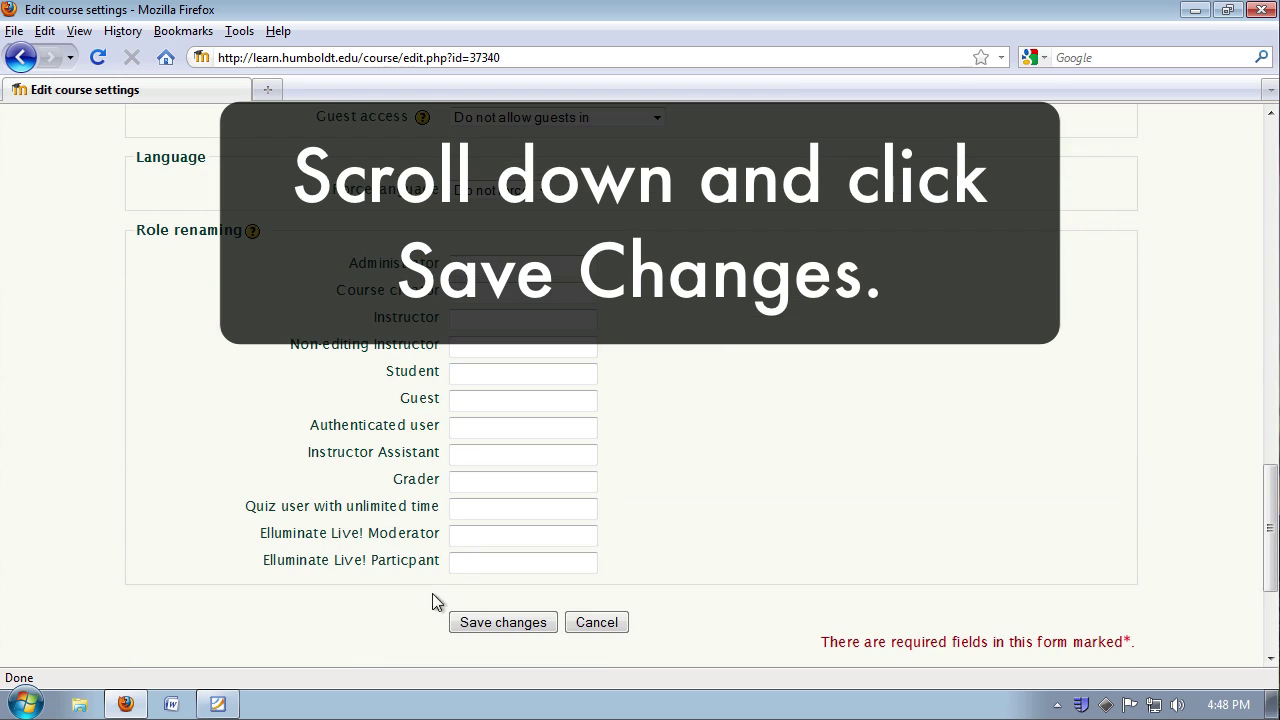
click(488, 622)
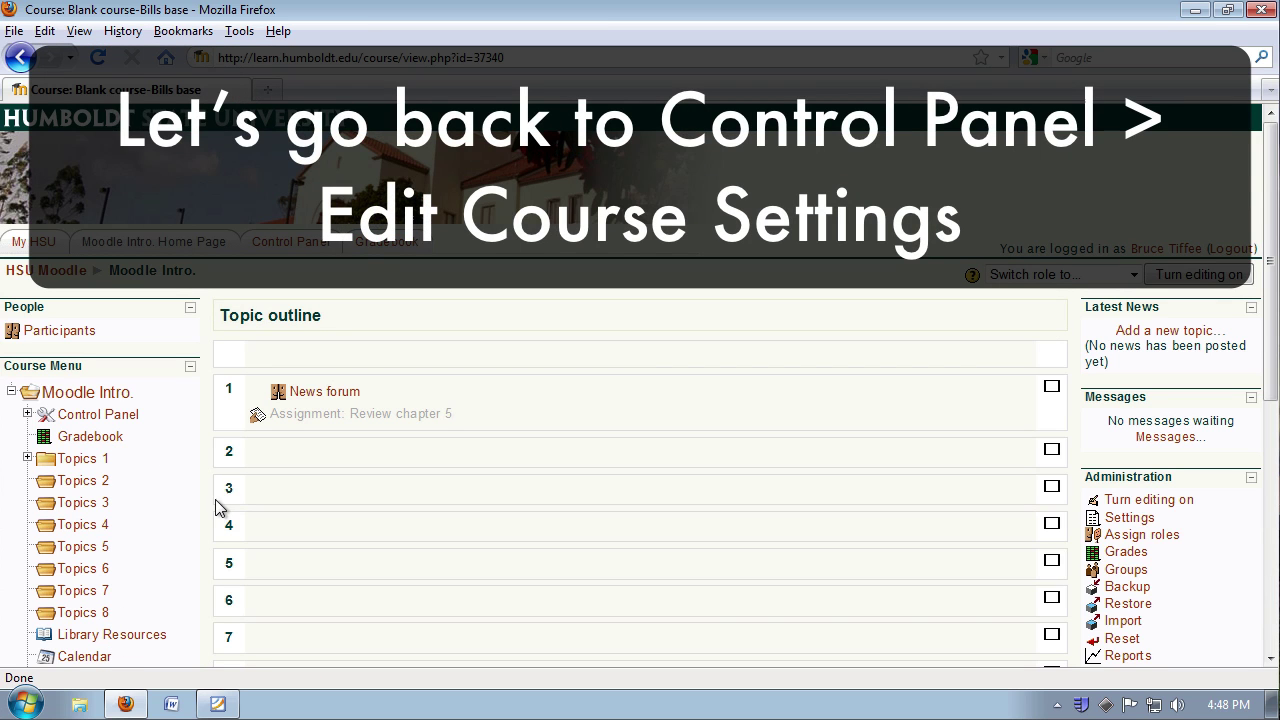
Reopen the course settings, change the course format to Weekly format, and save the changes.
click(131, 414)
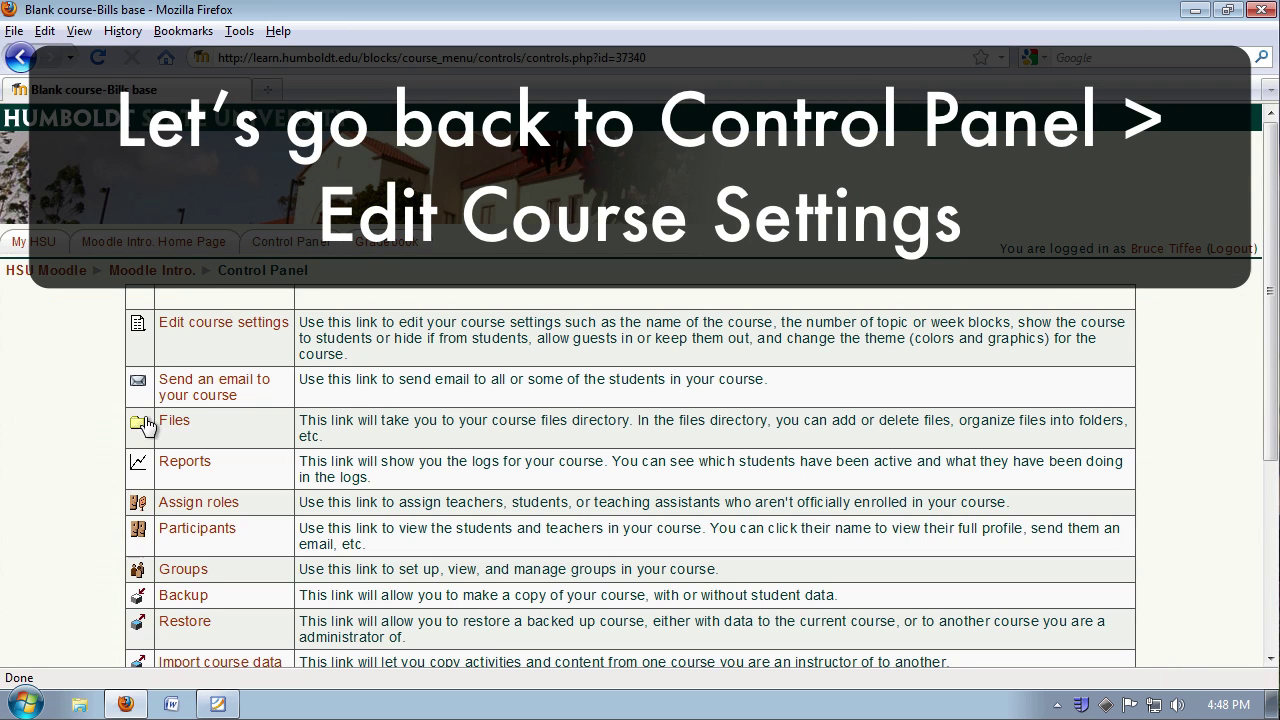
click(222, 322)
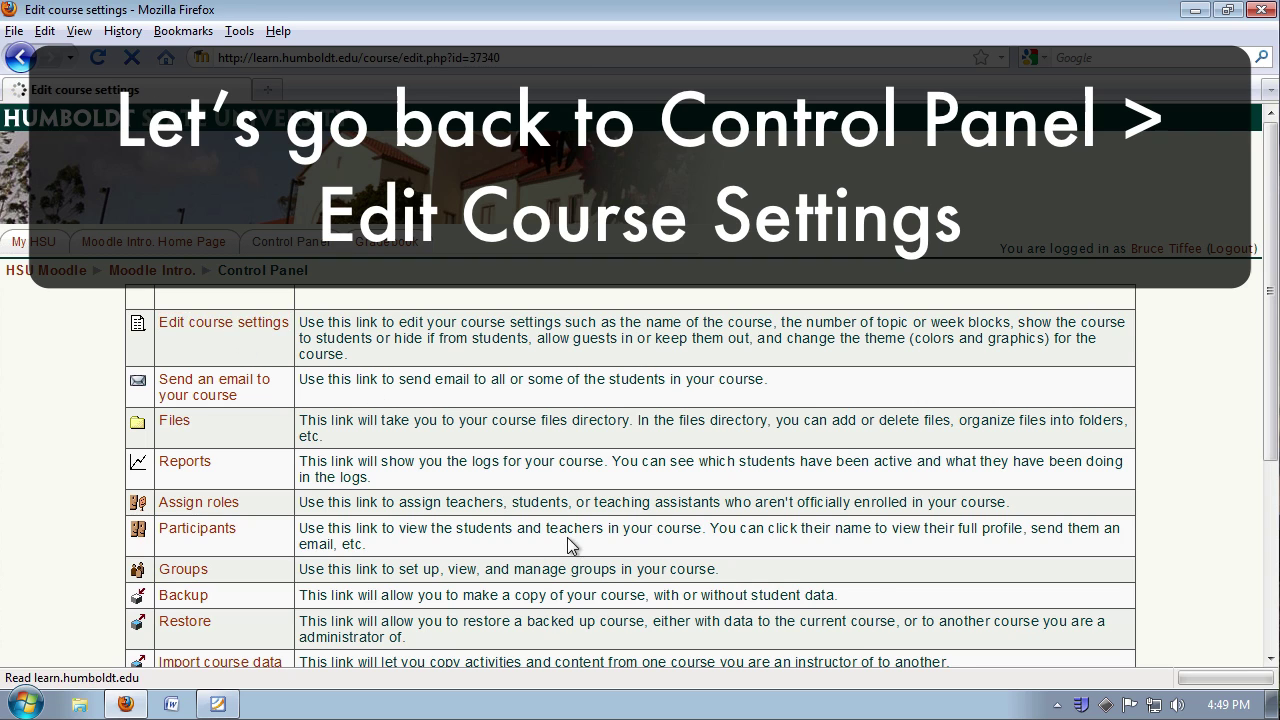
scroll(682, 600, down, 6)
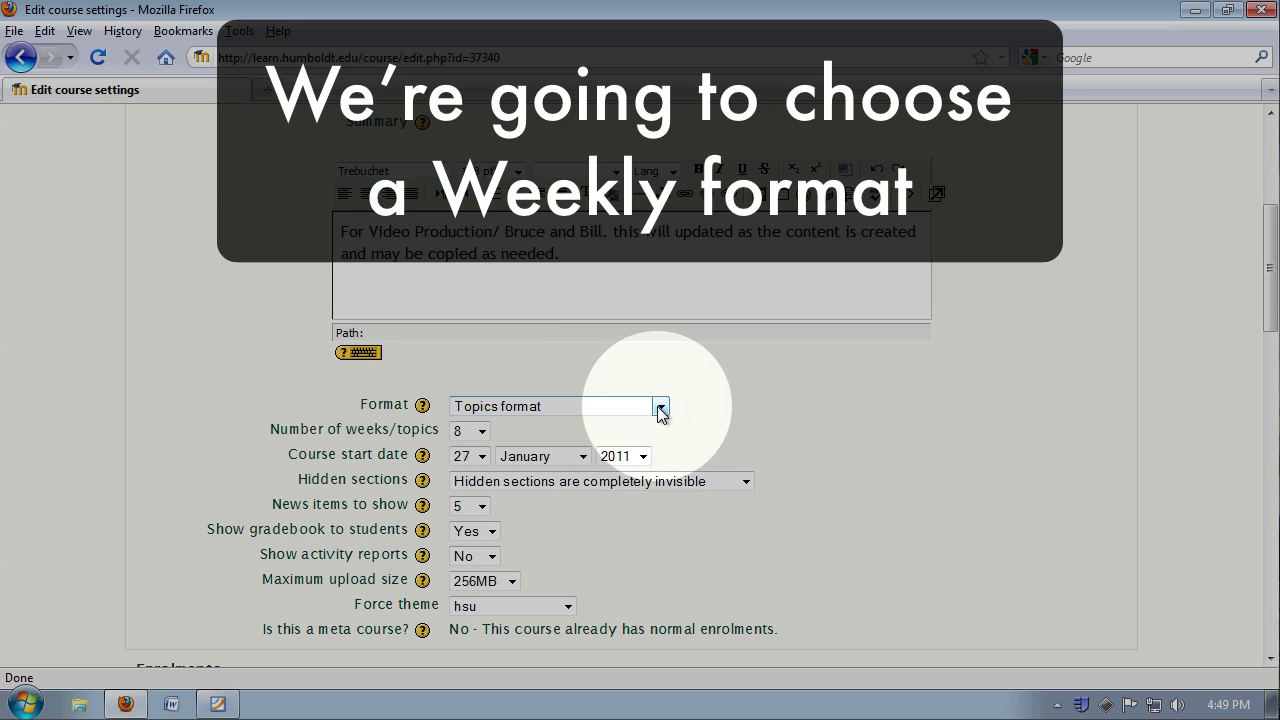
click(661, 407)
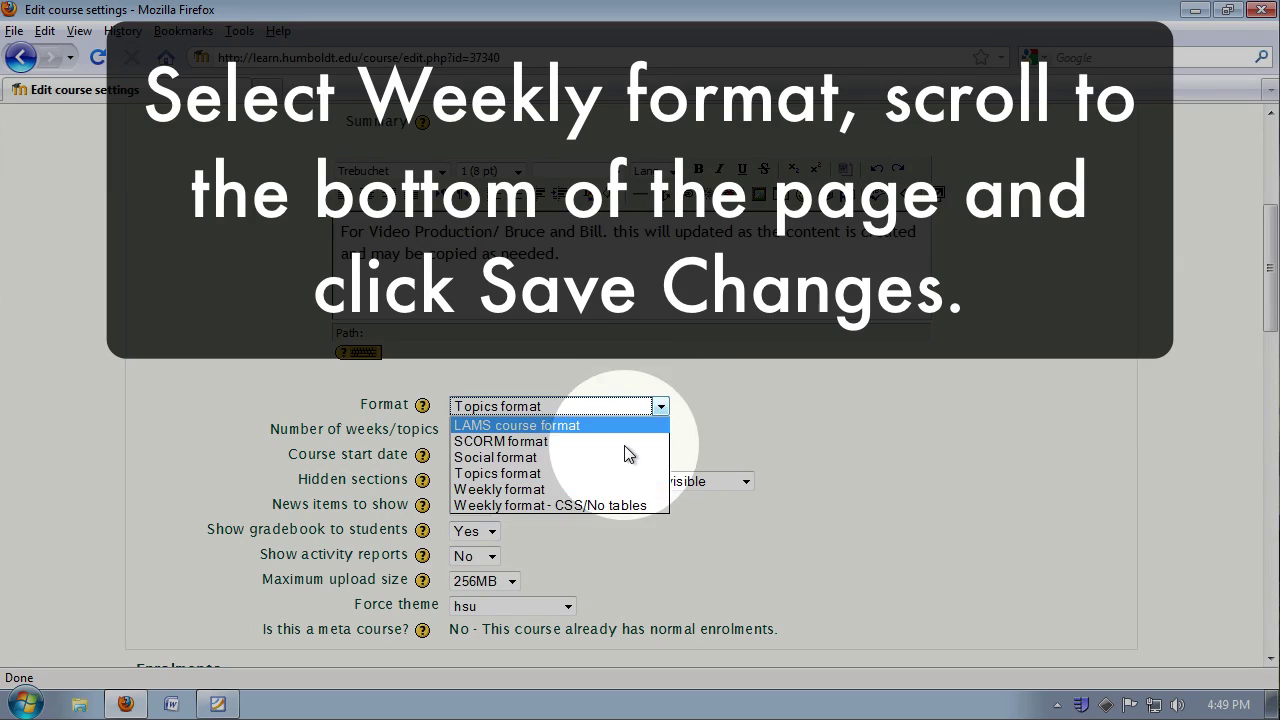
click(555, 489)
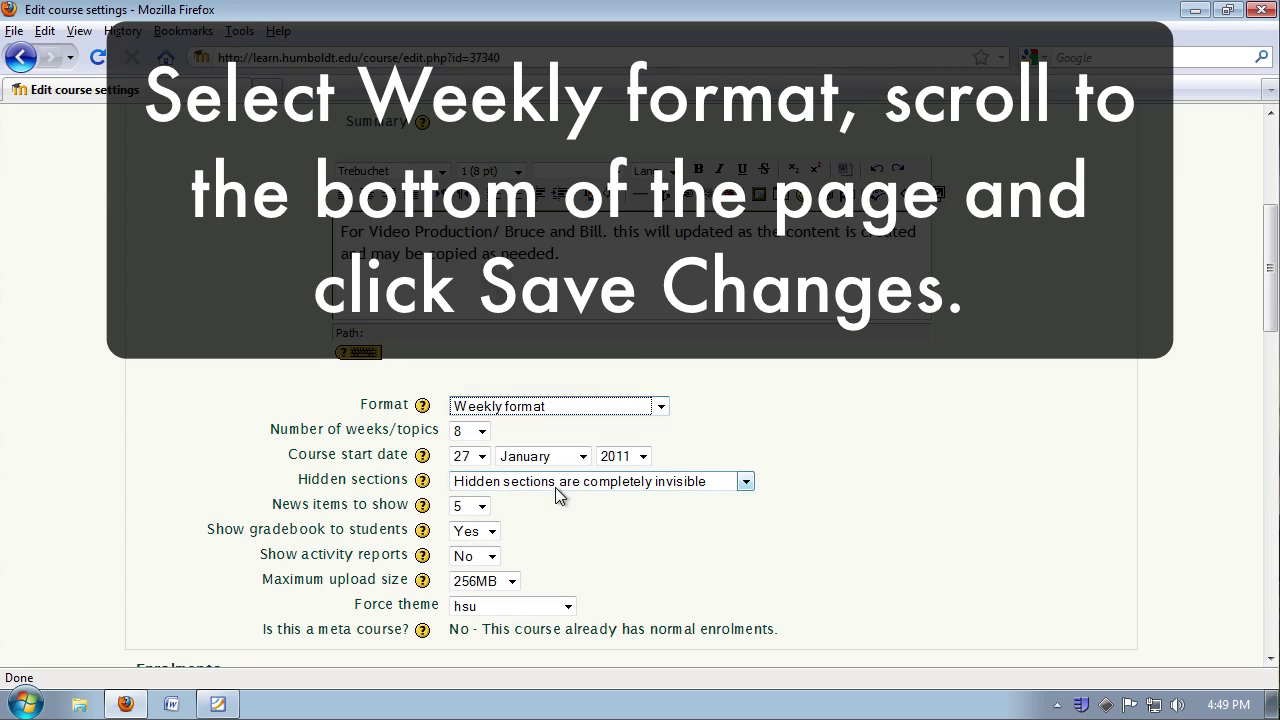
scroll(876, 584, down, 6)
scroll(876, 584, down, 18)
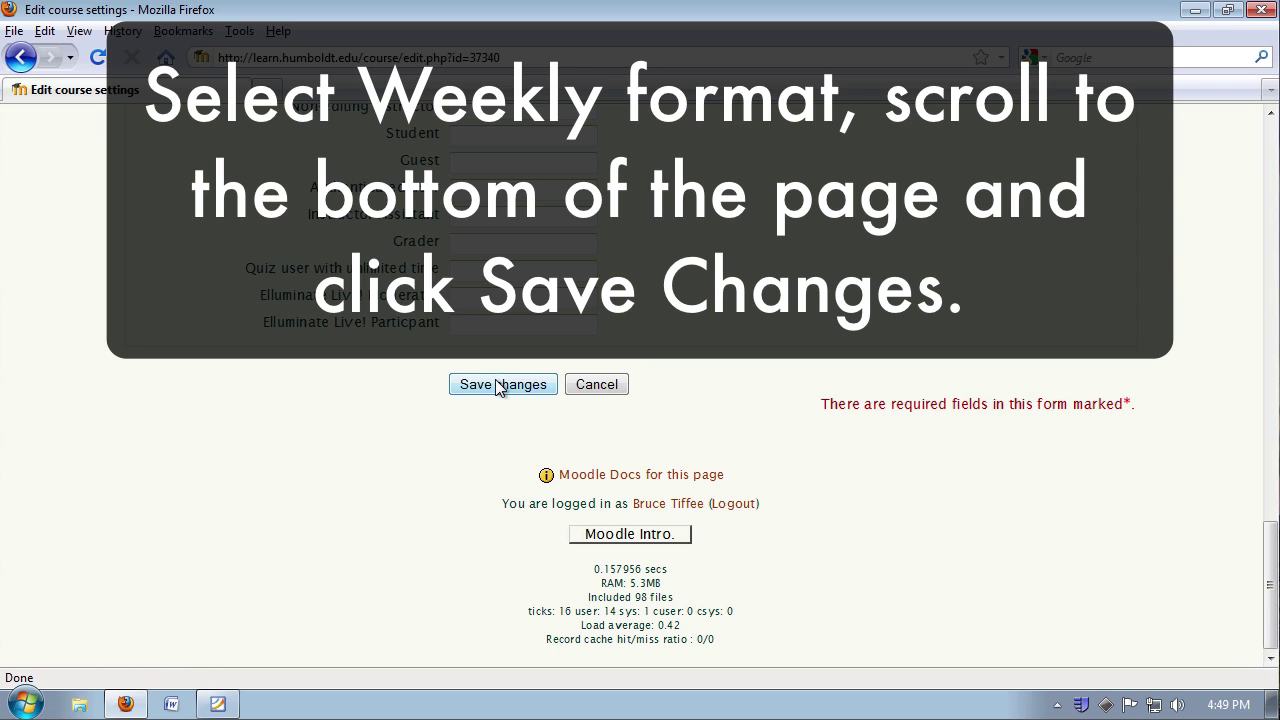
click(502, 384)
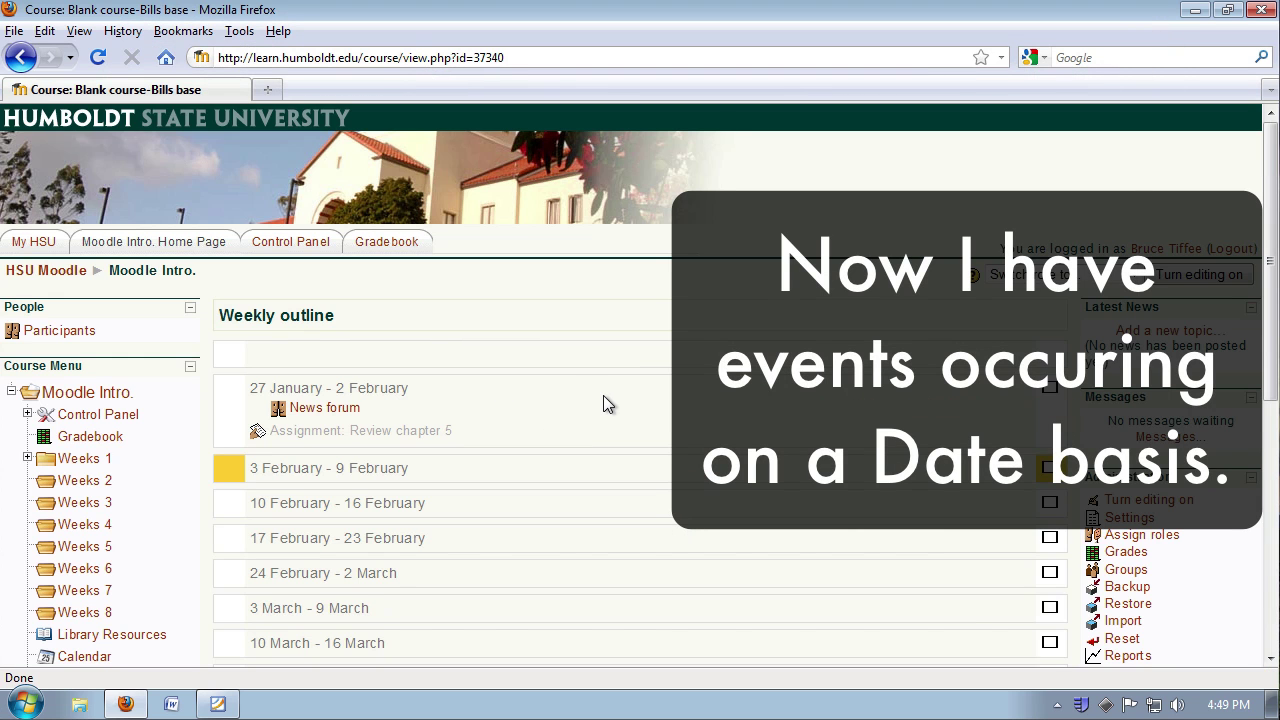
Return from the weekly outline to the course settings form and bring up the Maximum upload size setting.
scroll(603, 396, down, 2)
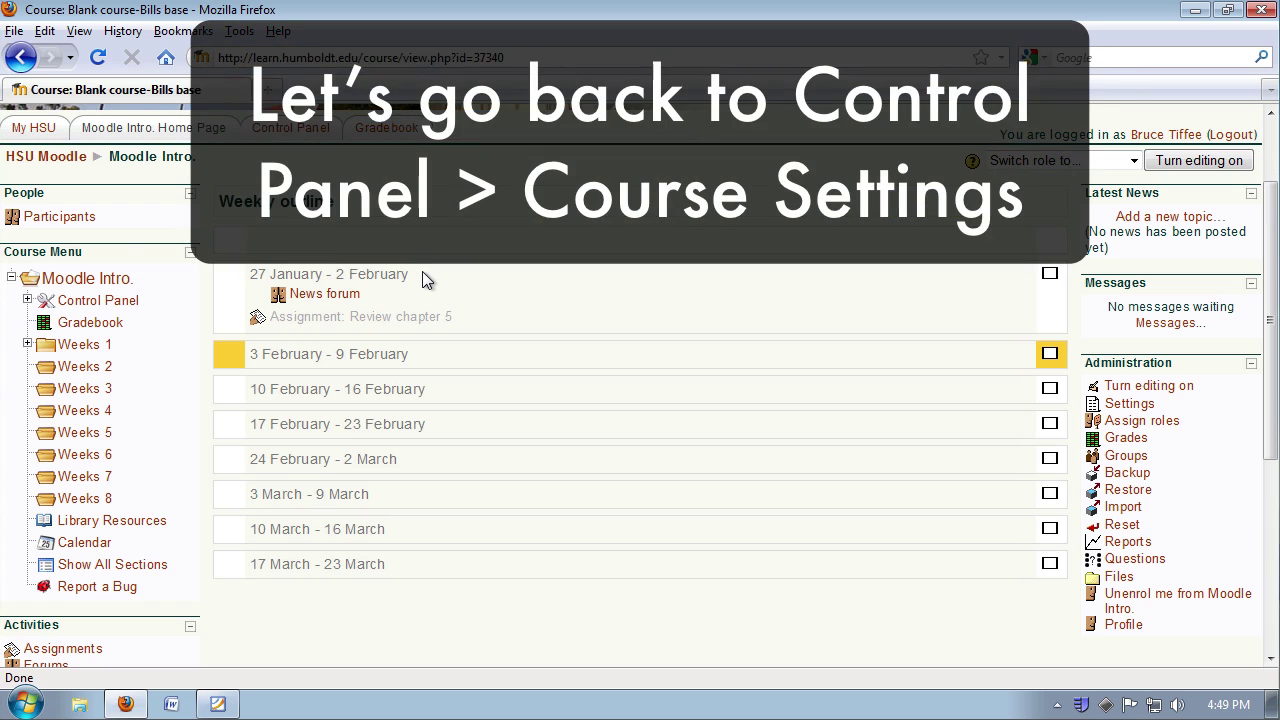
click(119, 302)
click(182, 321)
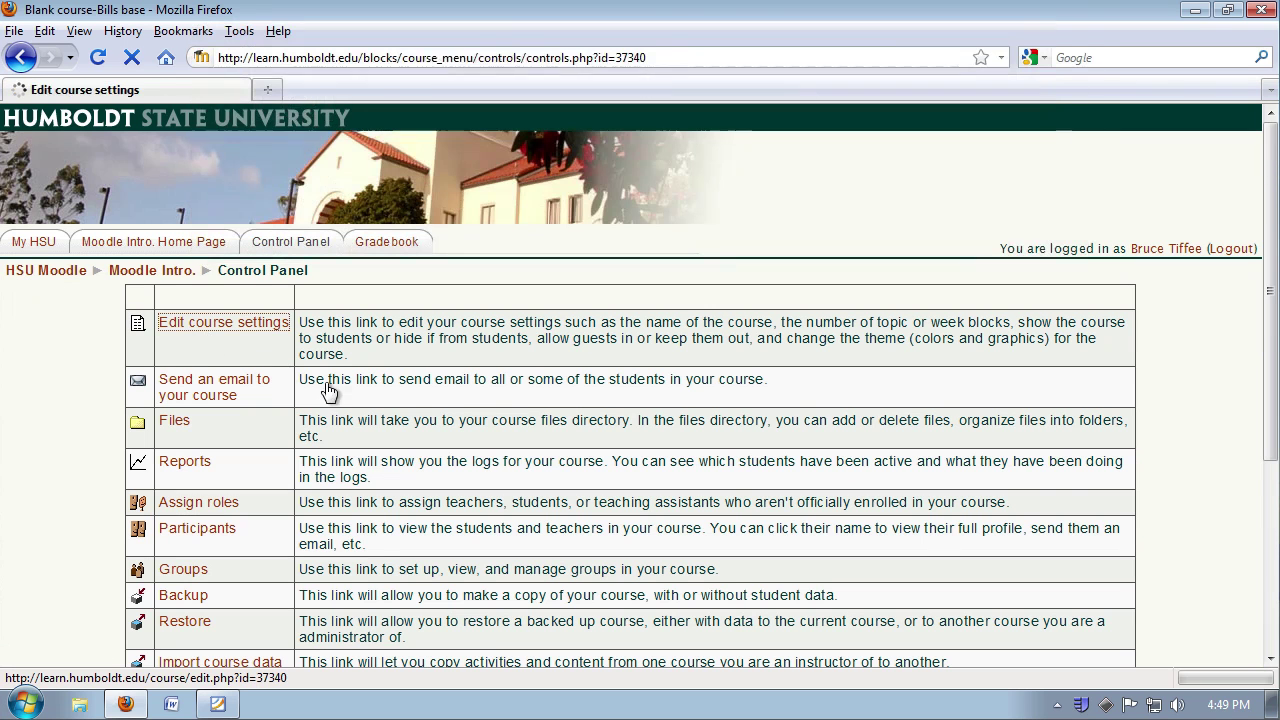
scroll(931, 570, down, 4)
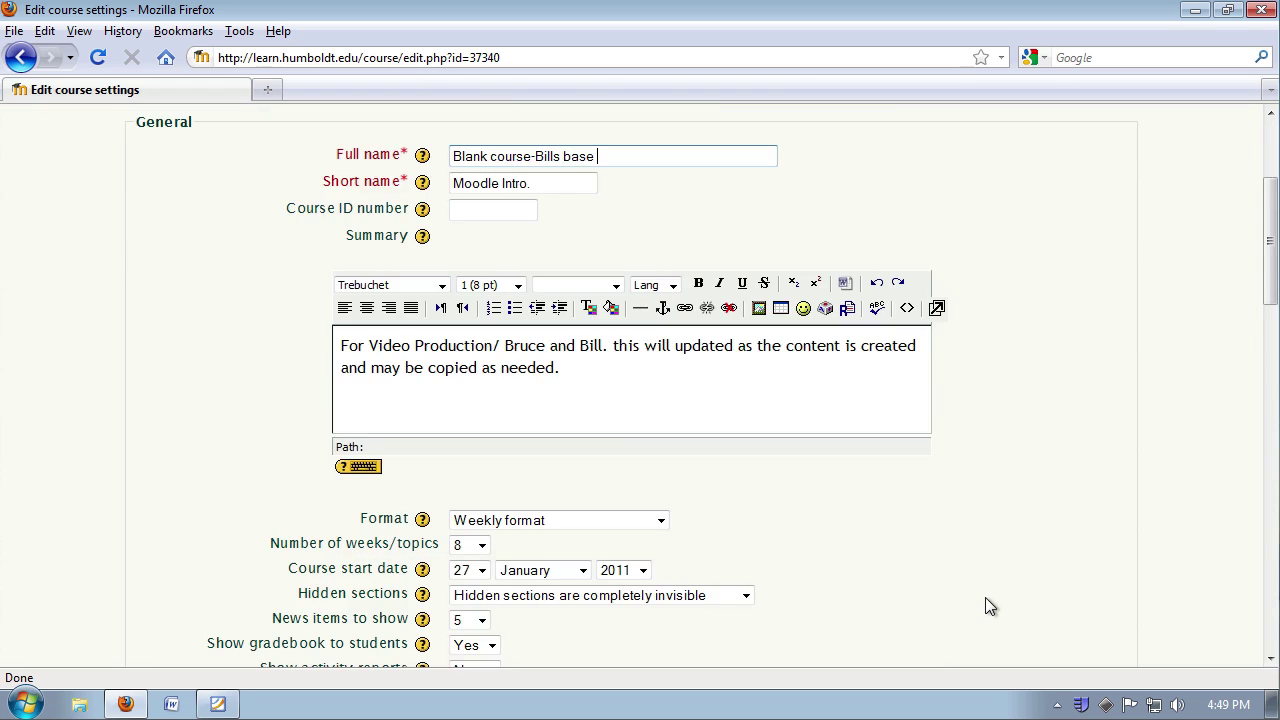
scroll(985, 606, down, 2)
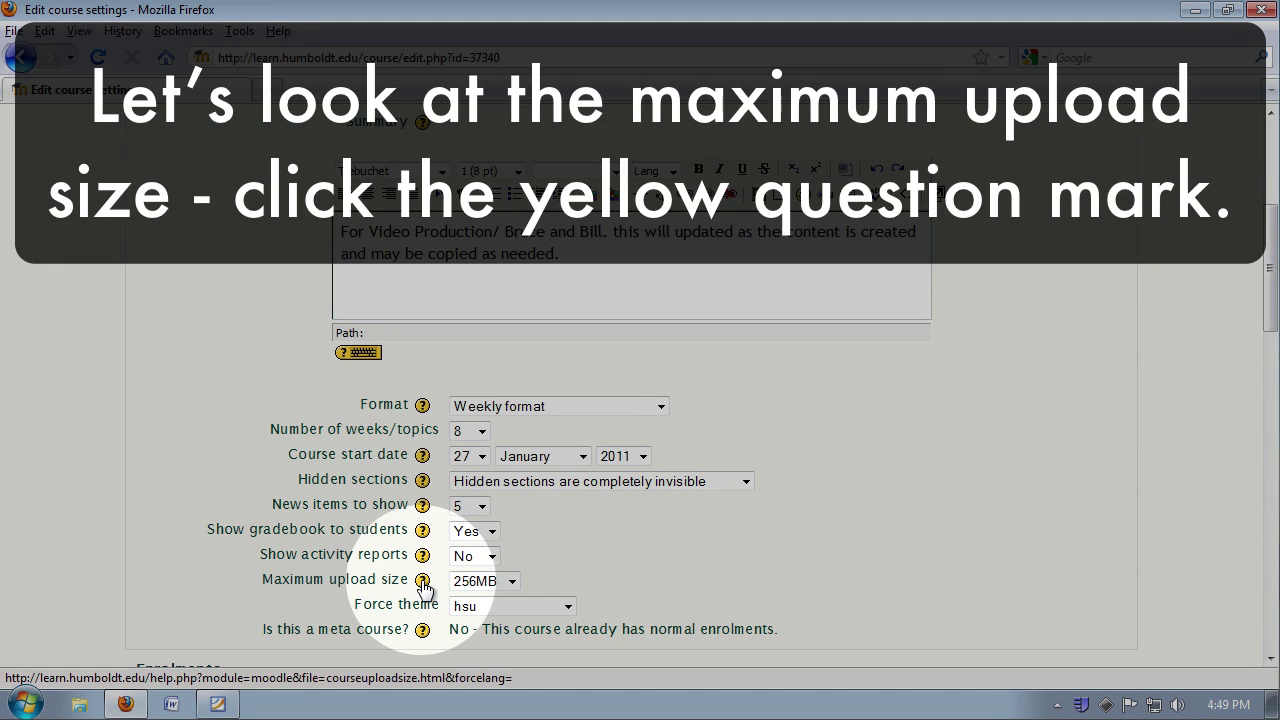
Read the help for Maximum upload size, browse the index of all help files, and close the help window.
click(422, 581)
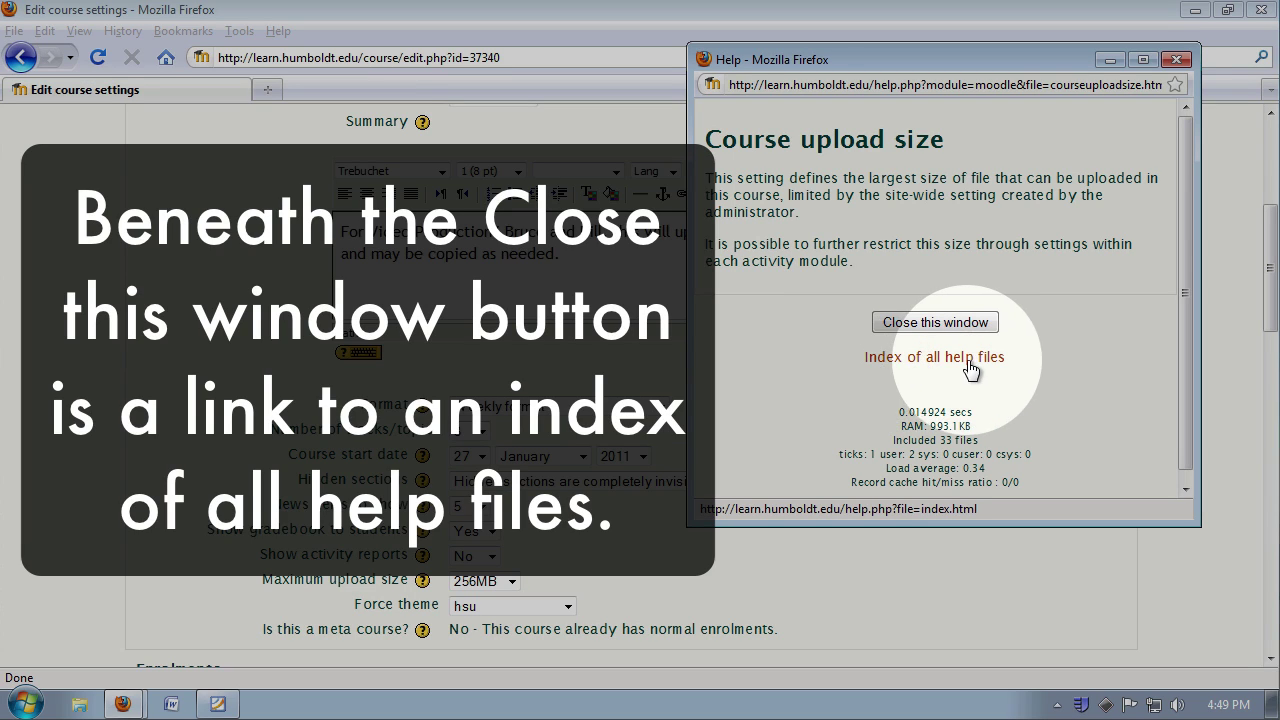
click(931, 358)
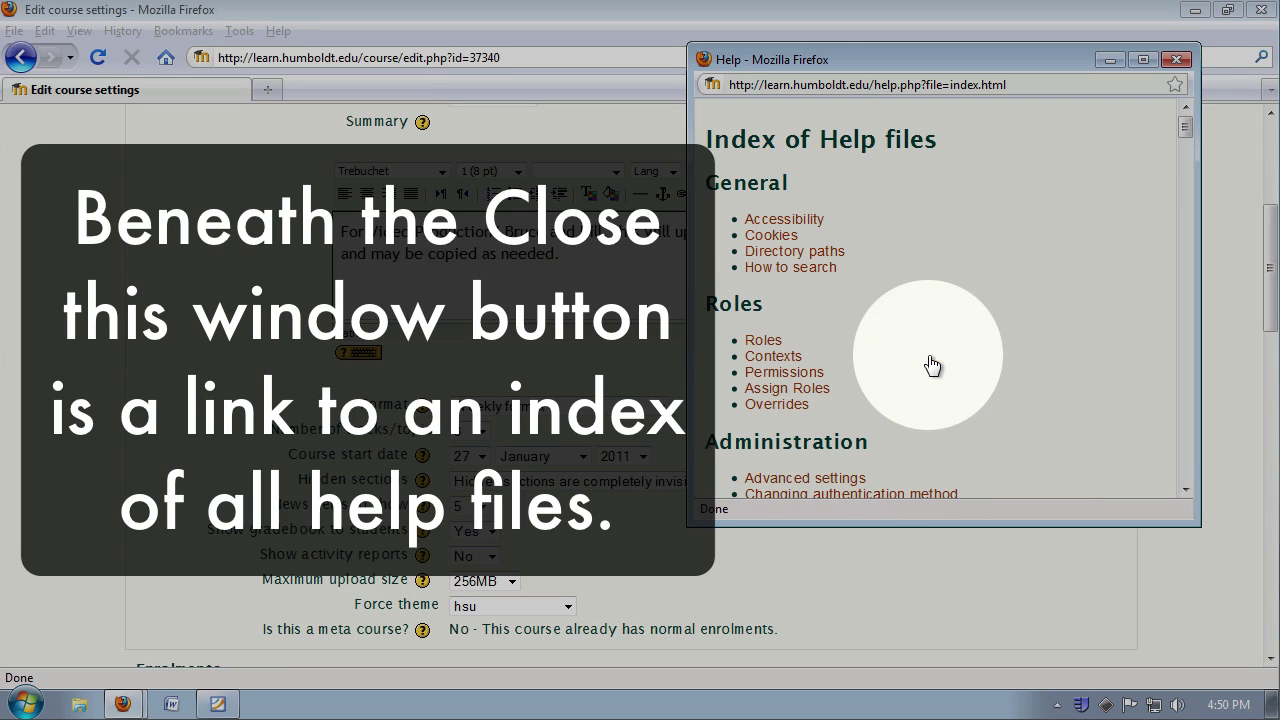
scroll(959, 365, down, 4)
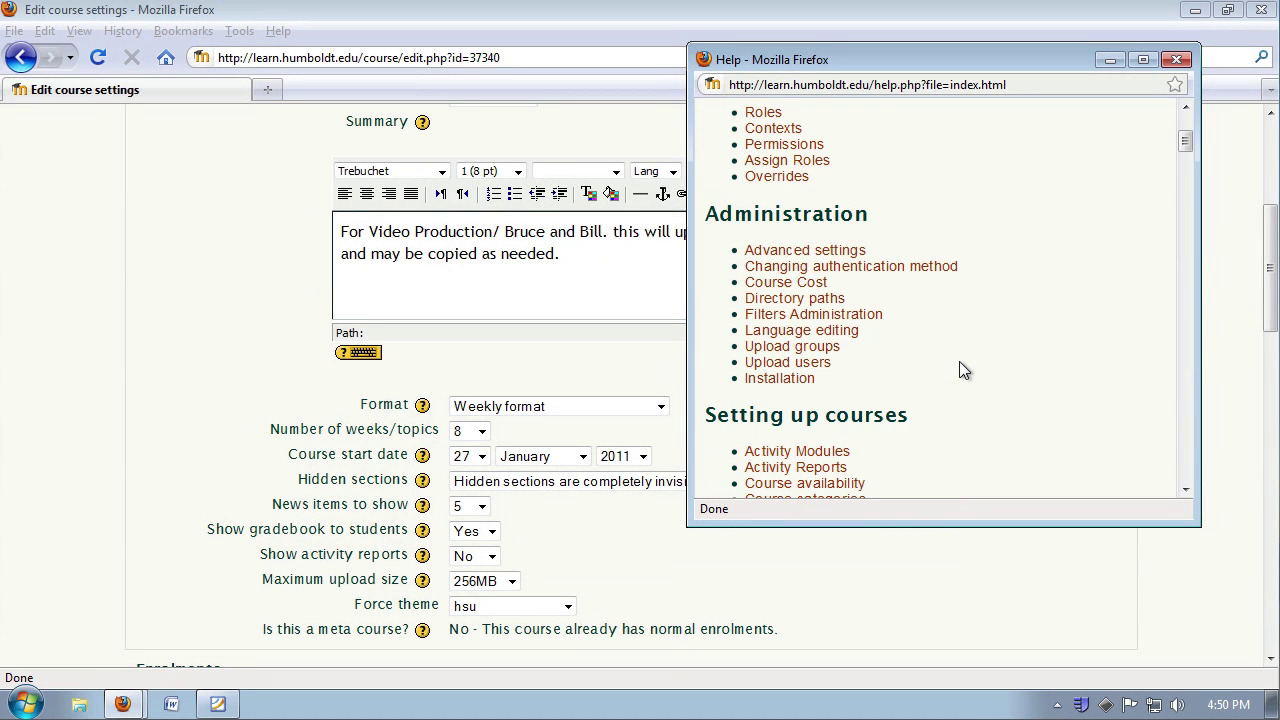
scroll(959, 361, down, 5)
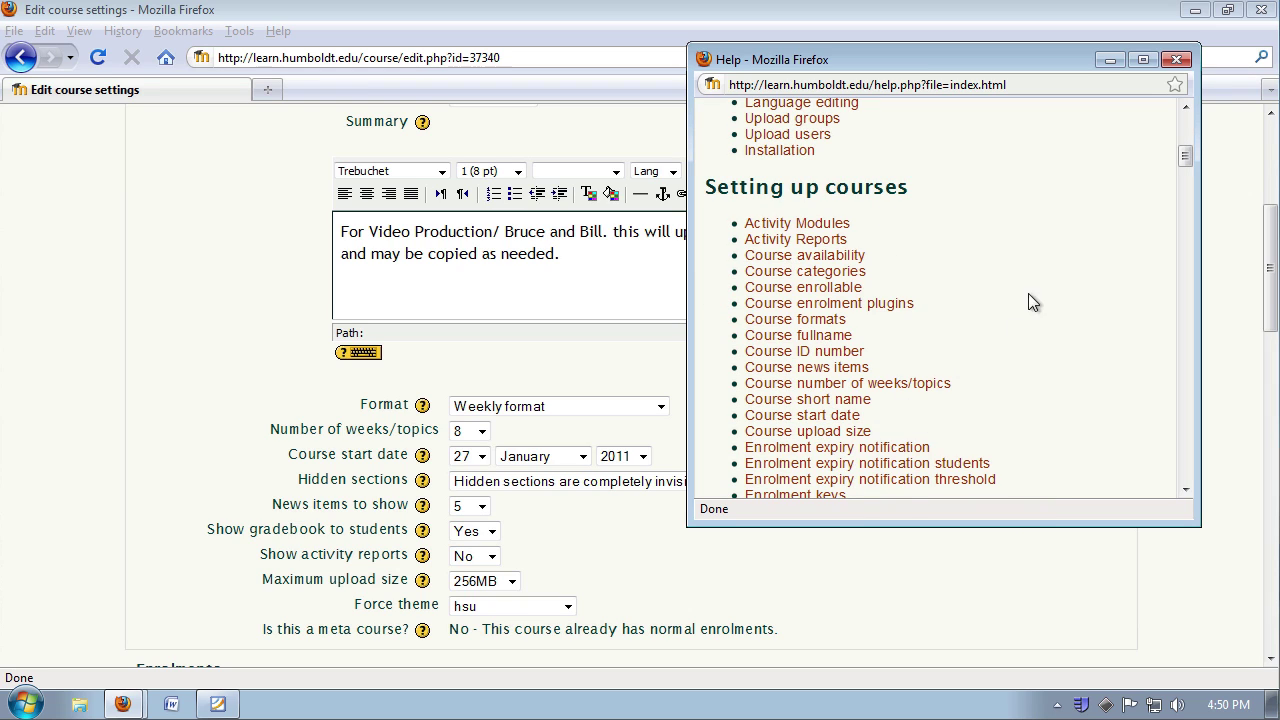
click(1178, 62)
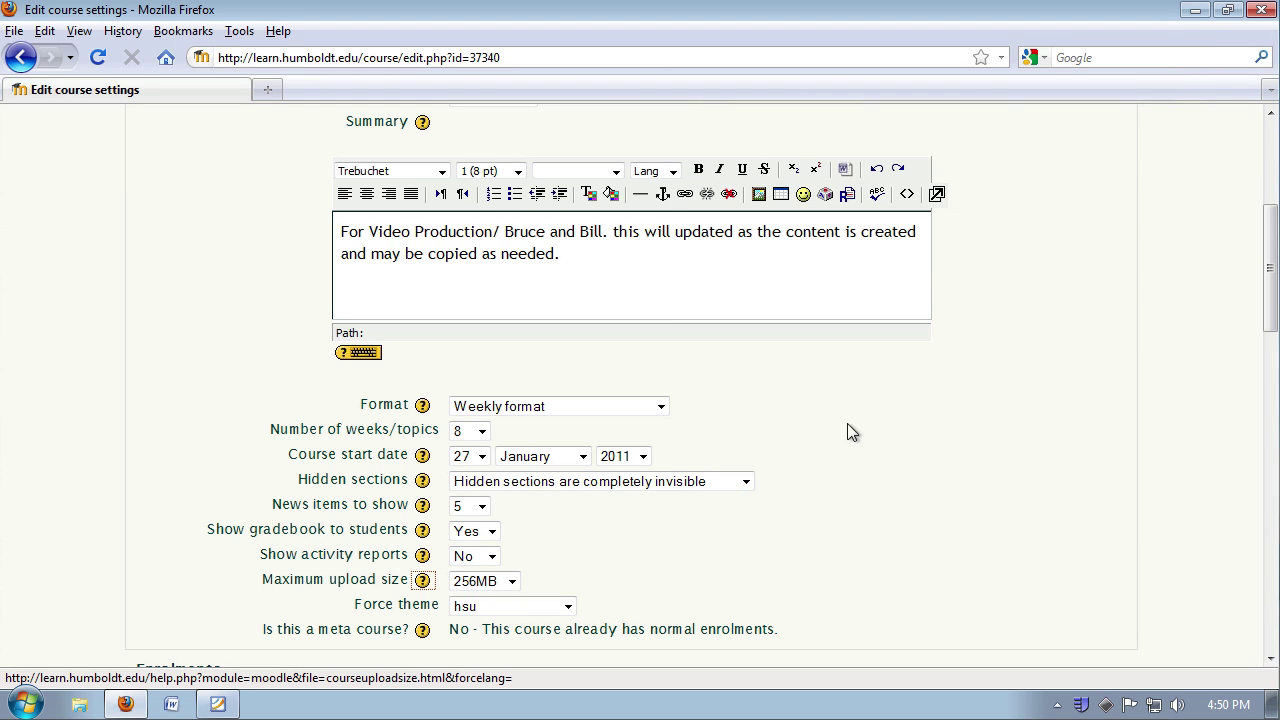
Examine the available file size limits for Maximum upload size, keeping the current selection.
click(511, 581)
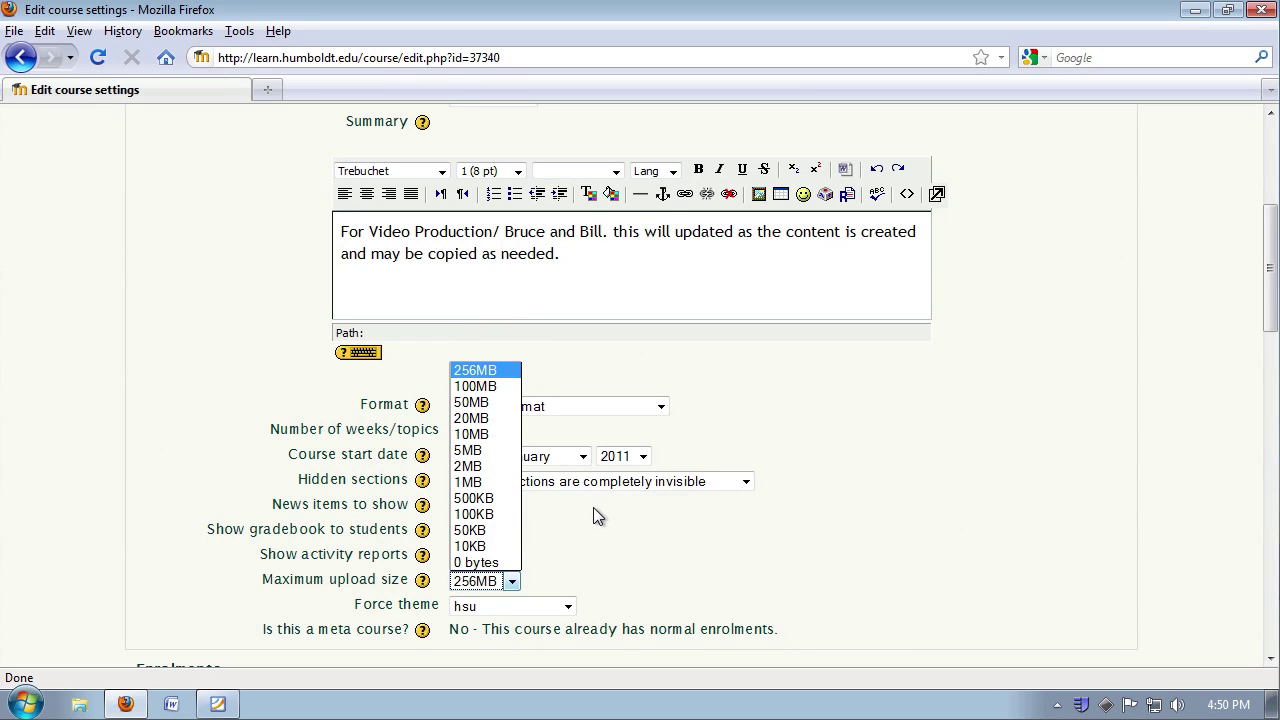
click(592, 509)
Set Force theme to custom_corners and save the course settings.
scroll(592, 515, down, 2)
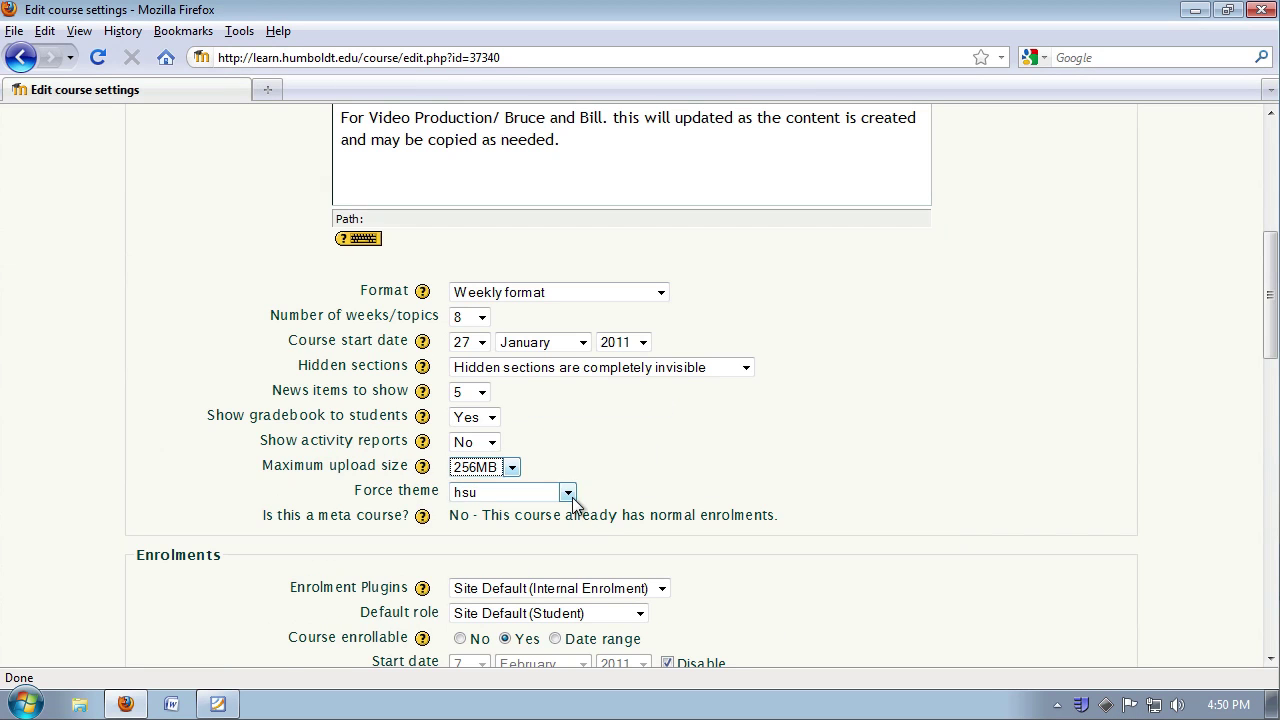
click(567, 492)
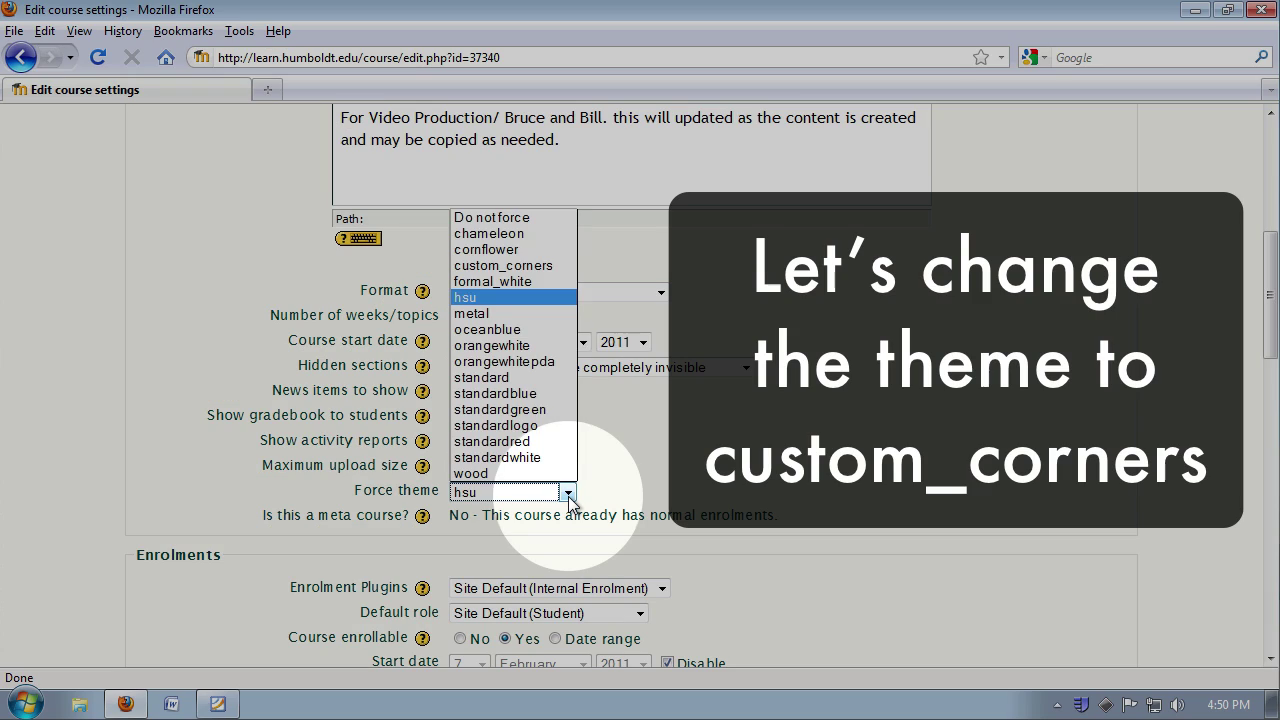
click(535, 276)
scroll(686, 563, down, 12)
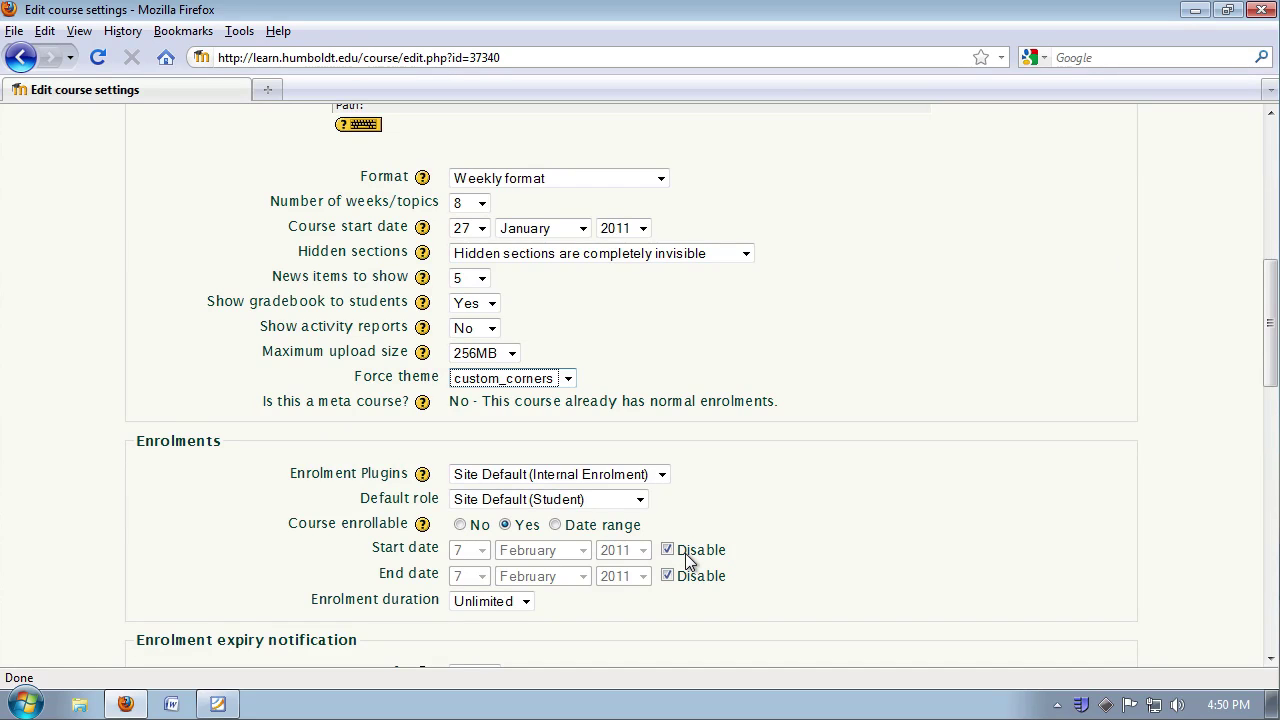
scroll(692, 612, down, 10)
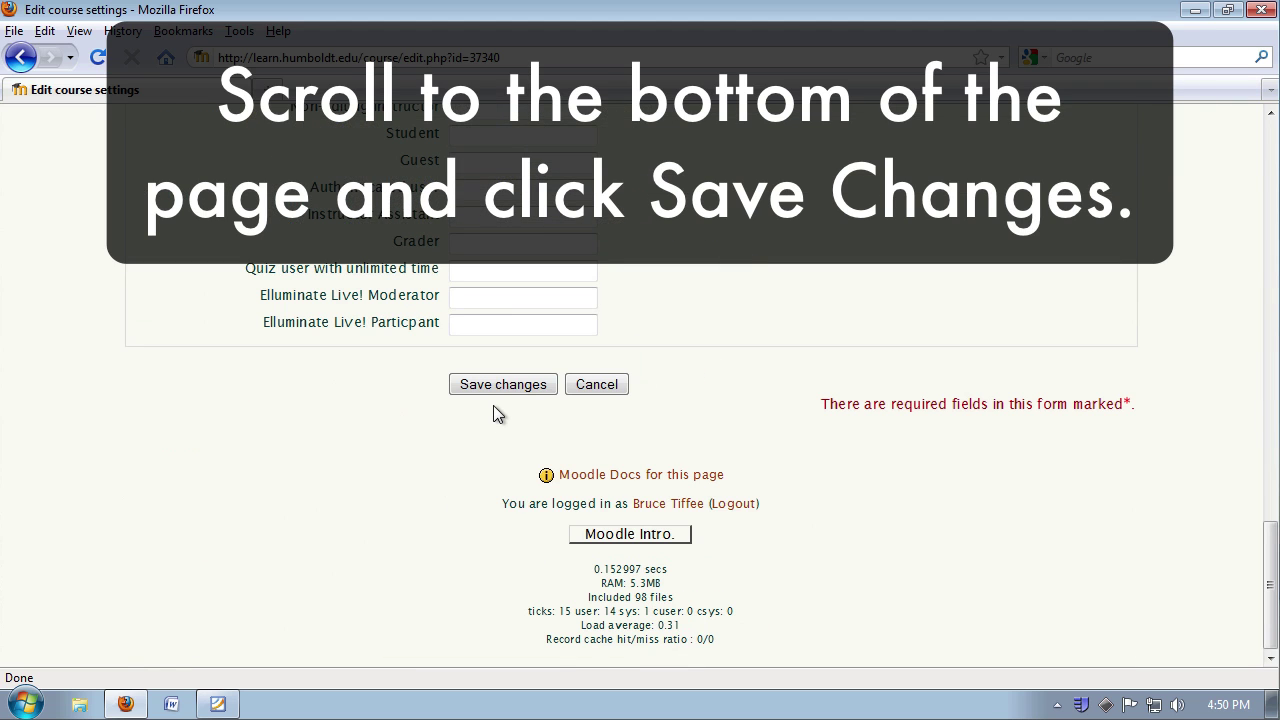
click(497, 386)
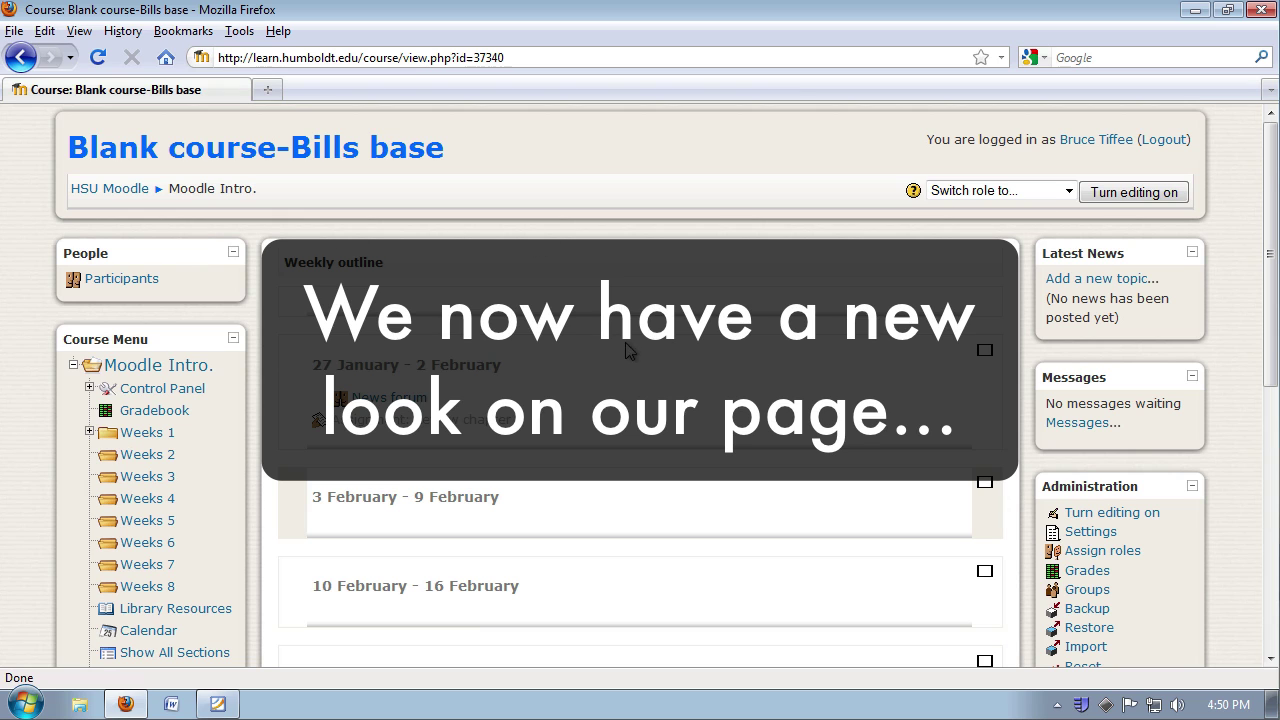
Examine the course page in its new theme, including the Course Menu and Administration blocks.
scroll(611, 401, down, 2)
scroll(610, 405, up, 2)
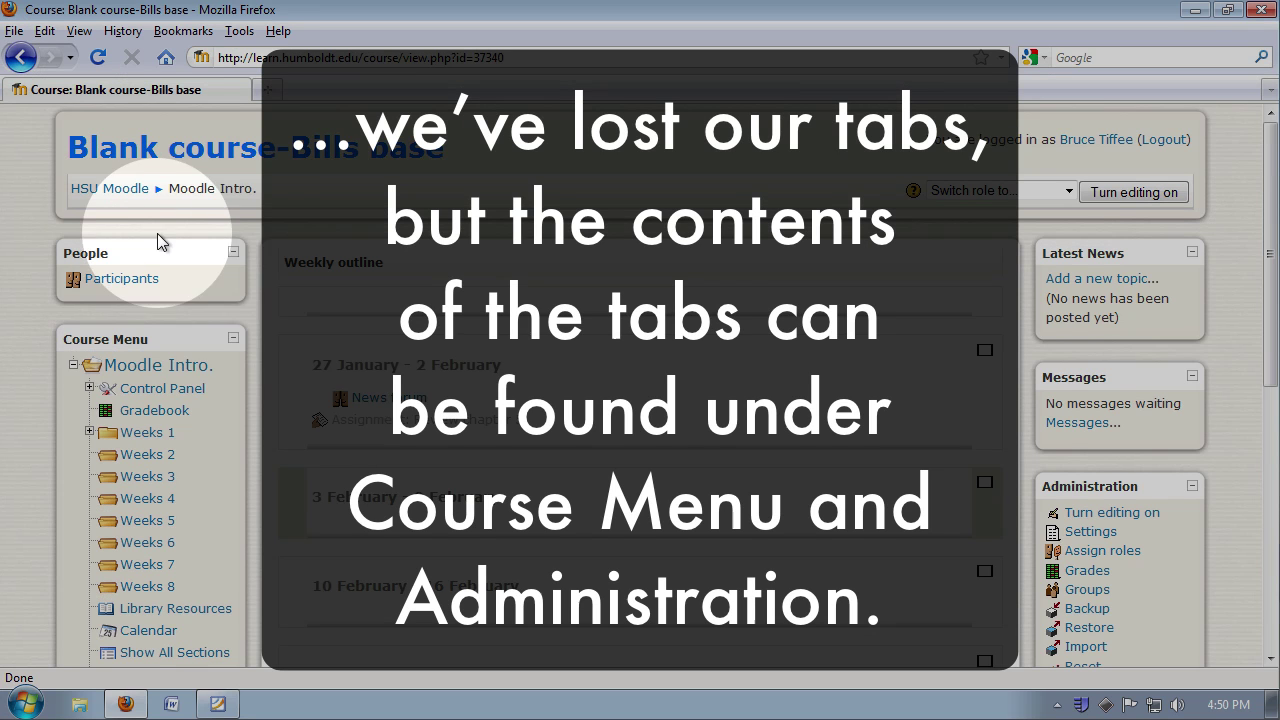
scroll(204, 357, down, 2)
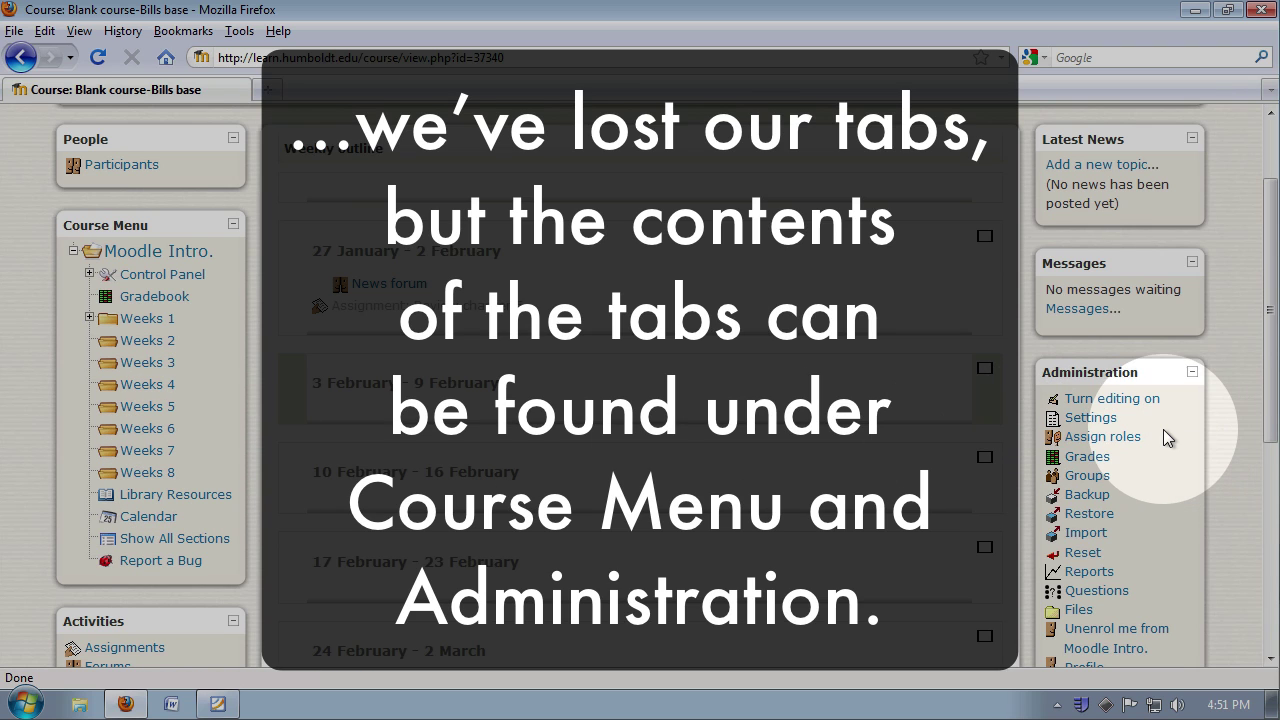
scroll(1162, 429, down, 2)
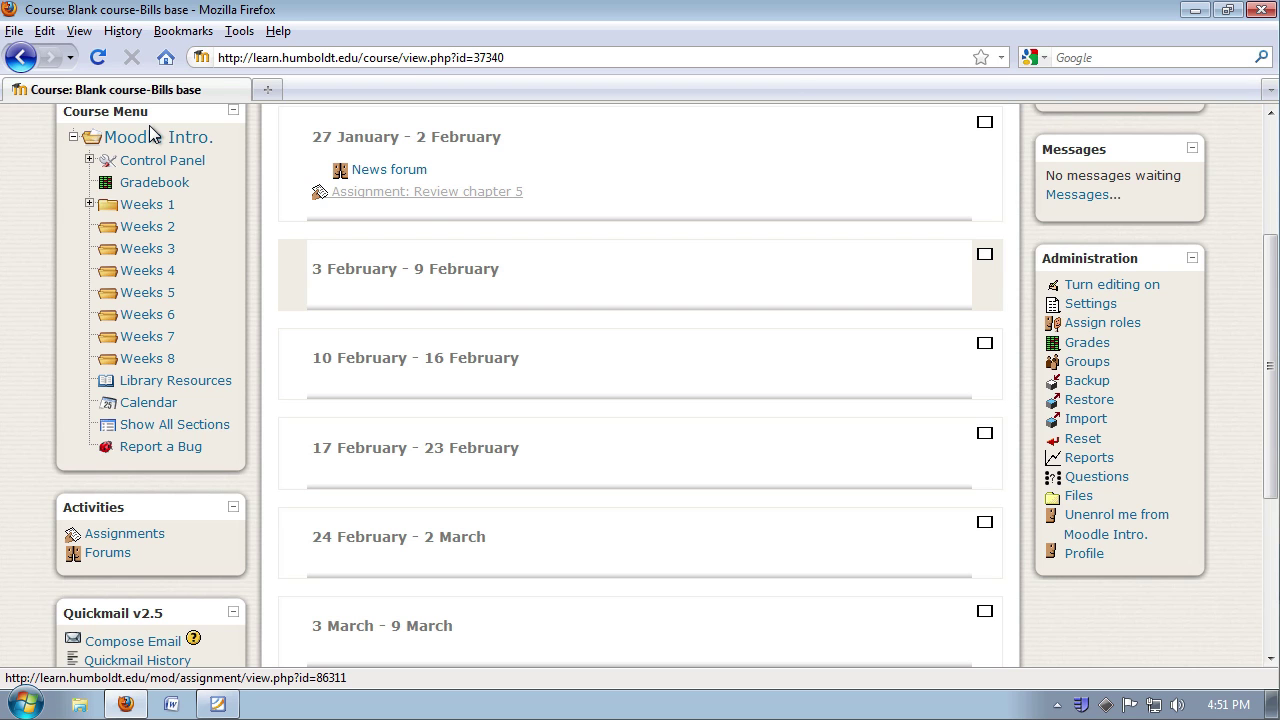
Open the course settings through the Control Panel and set Availability to "This course is not available to students".
click(160, 164)
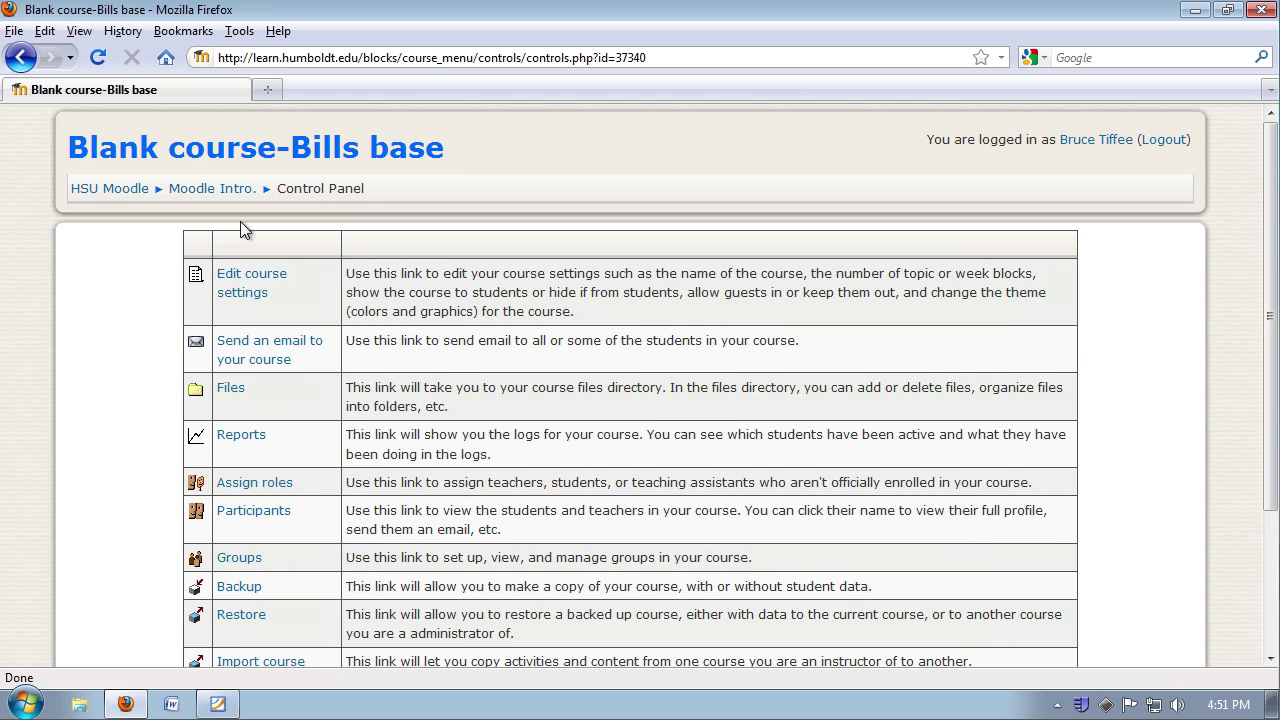
click(250, 277)
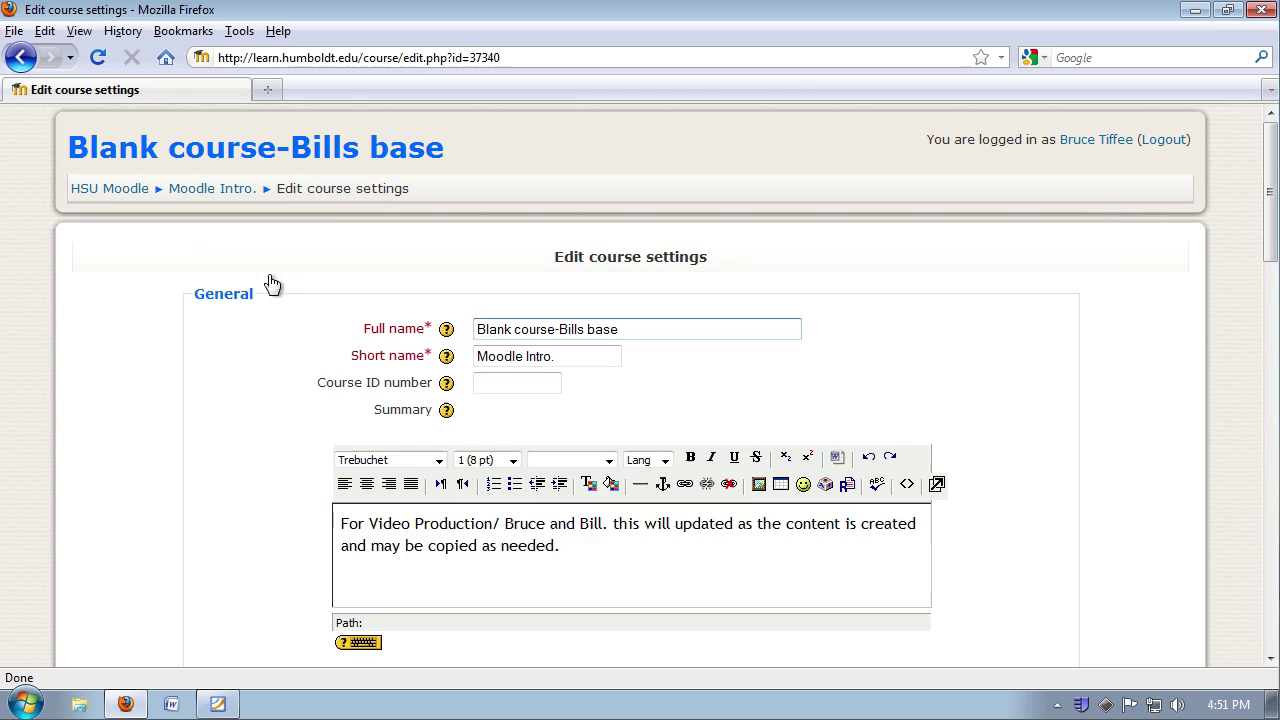
scroll(290, 310, down, 4)
scroll(300, 320, down, 6)
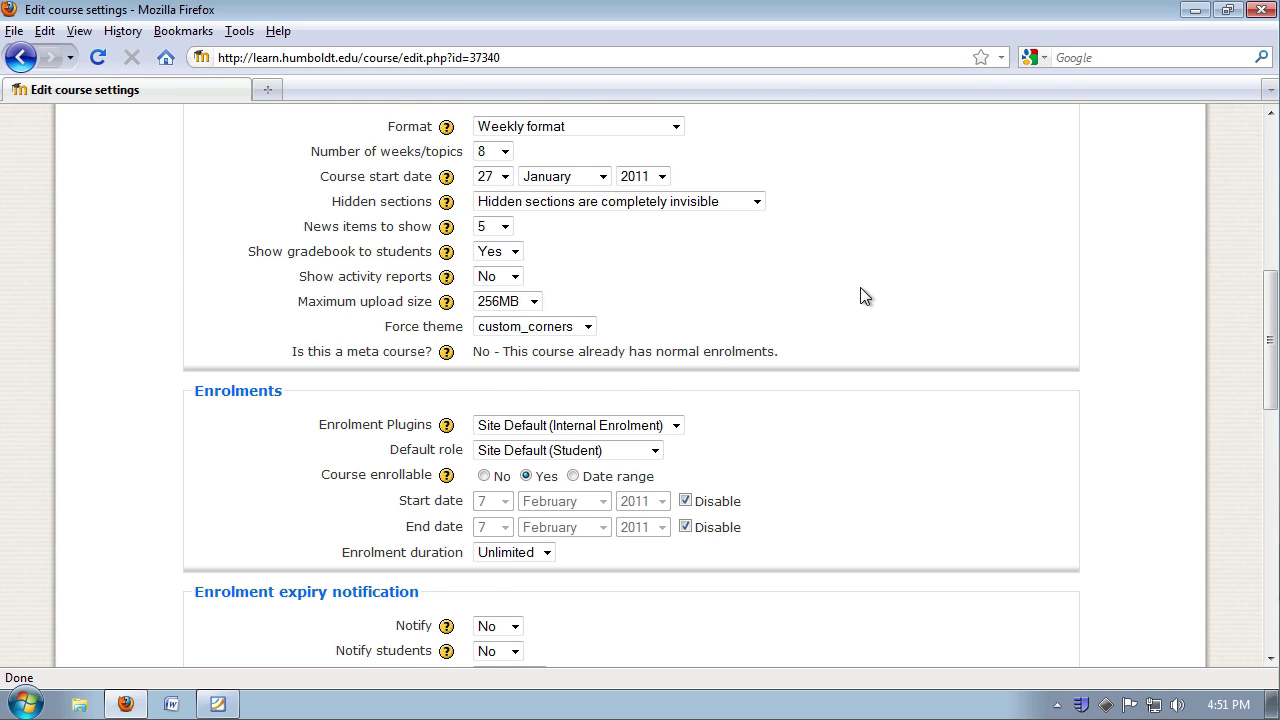
scroll(865, 296, down, 2)
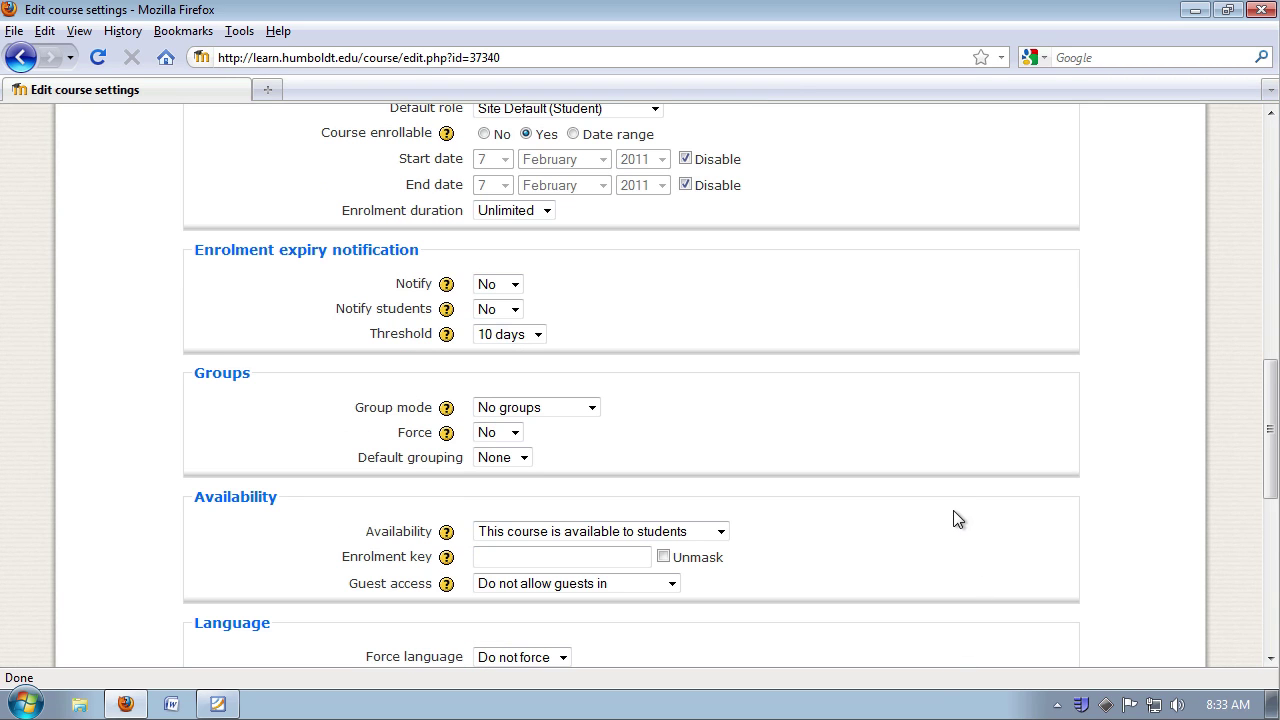
click(727, 535)
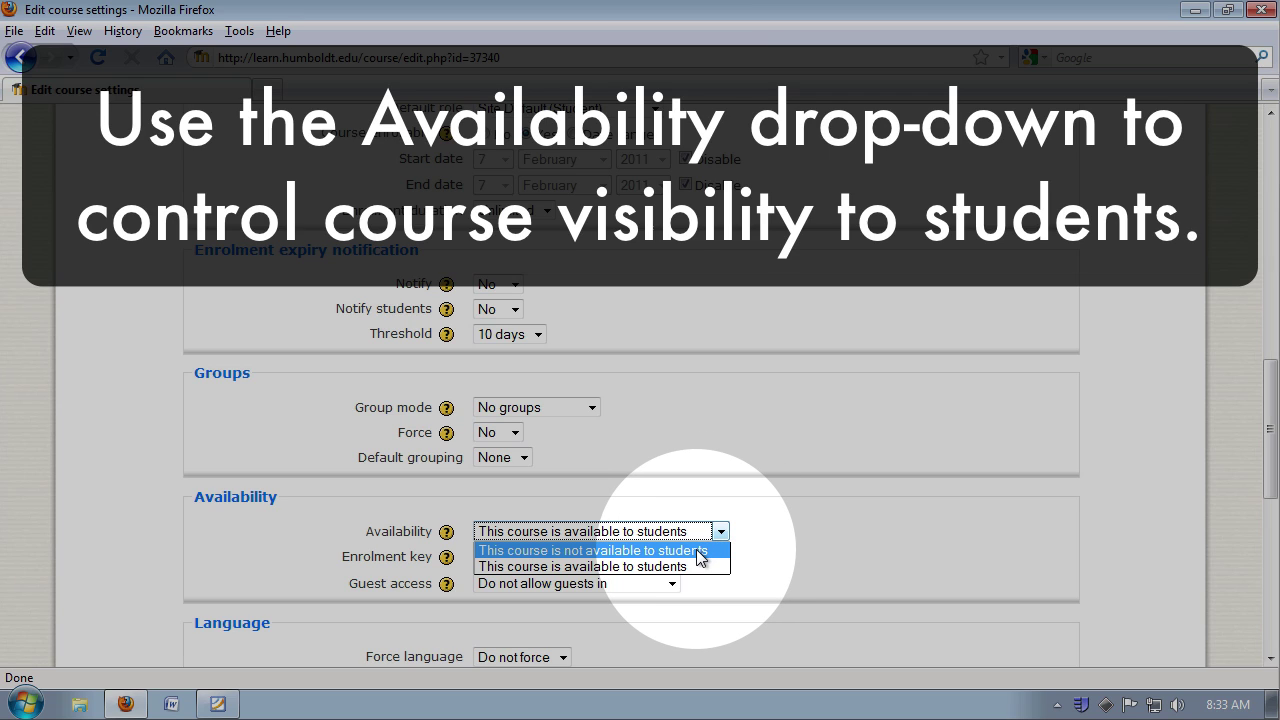
click(699, 551)
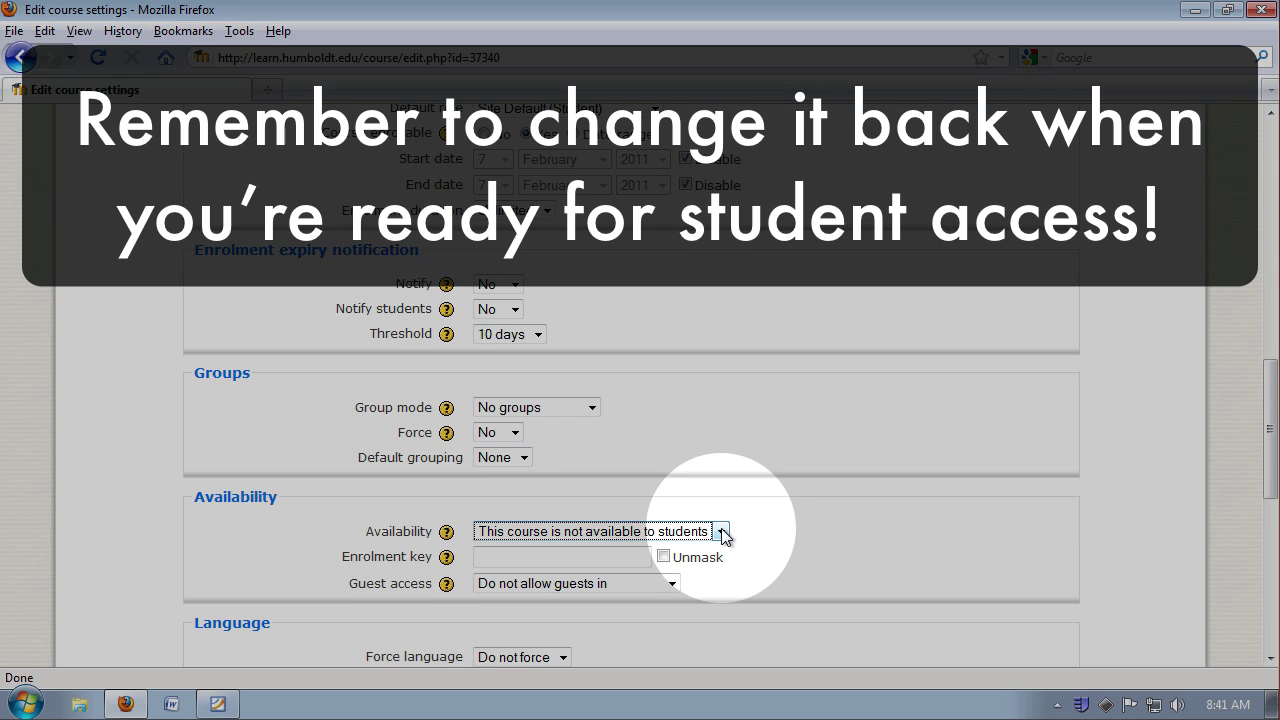
Set Availability back to "This course is available to students" and save the course settings.
click(721, 531)
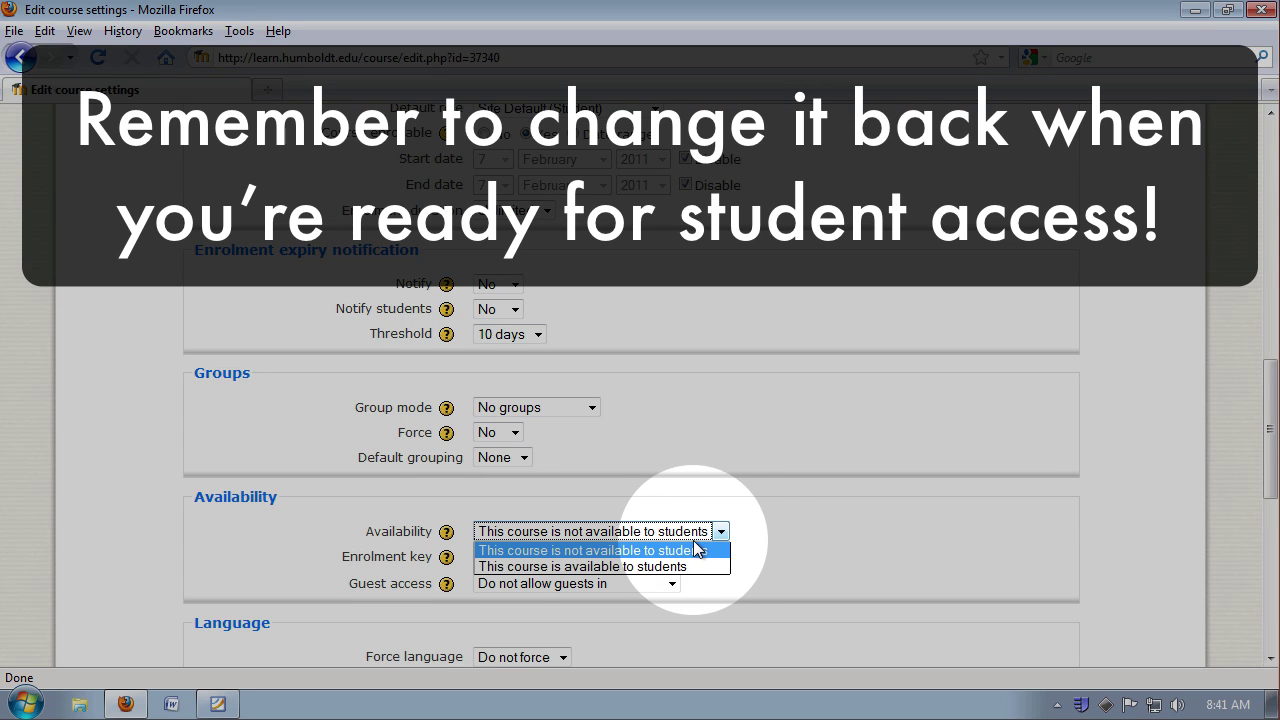
click(679, 567)
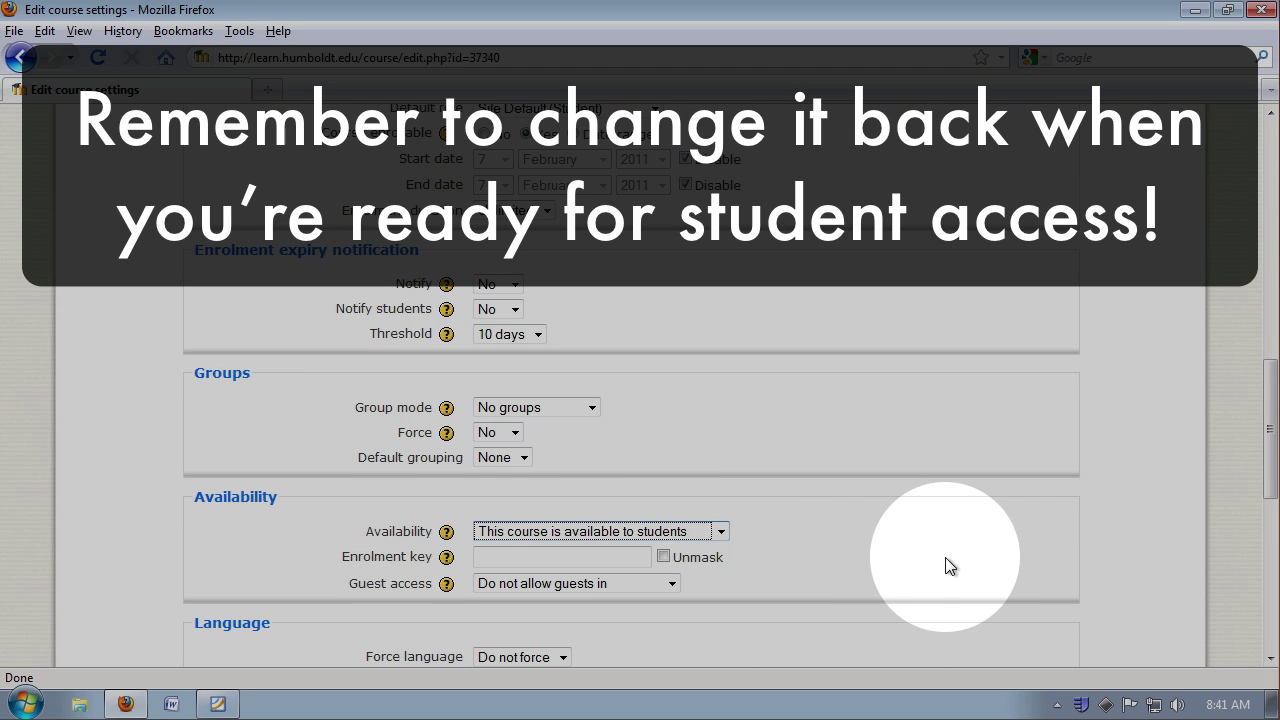
scroll(948, 566, down, 10)
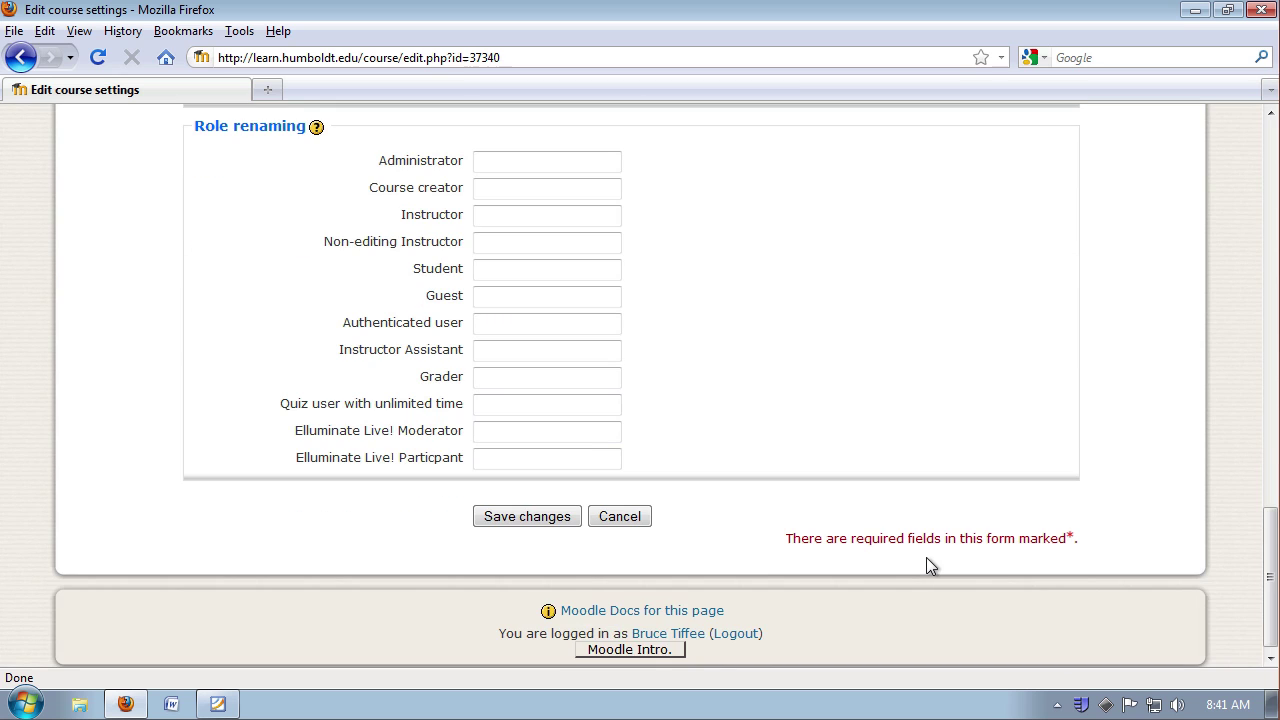
click(552, 522)
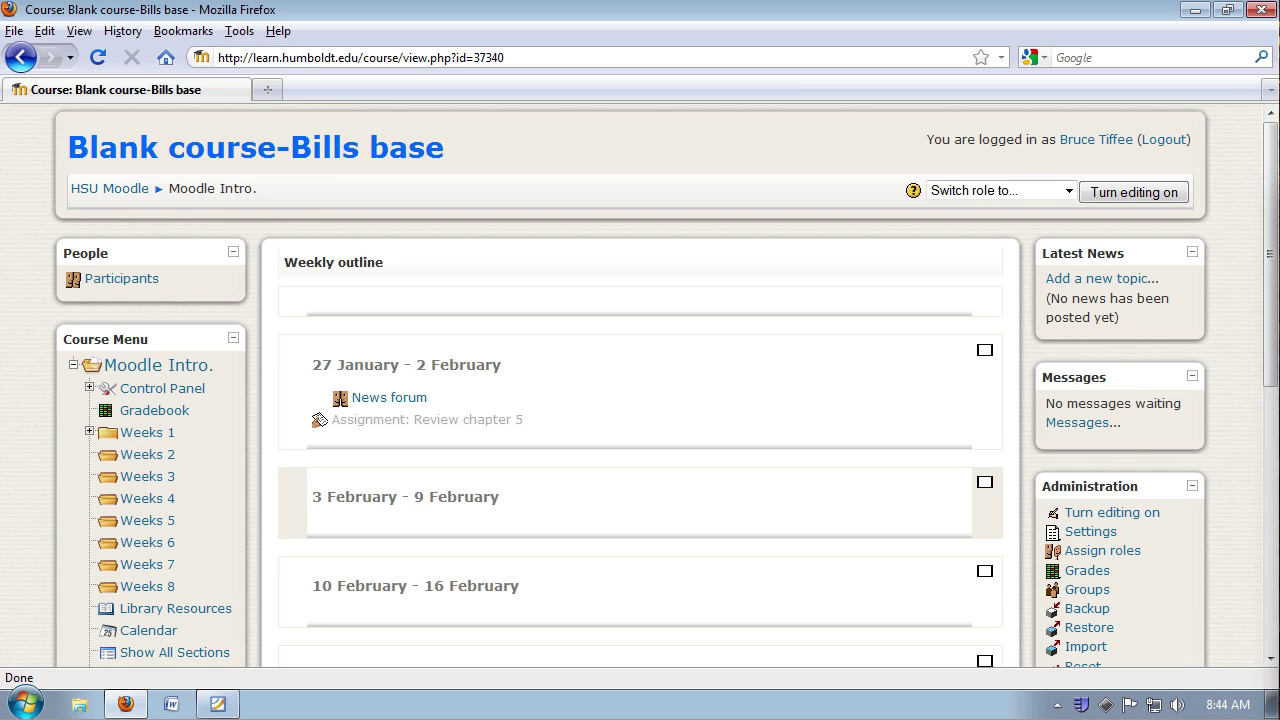